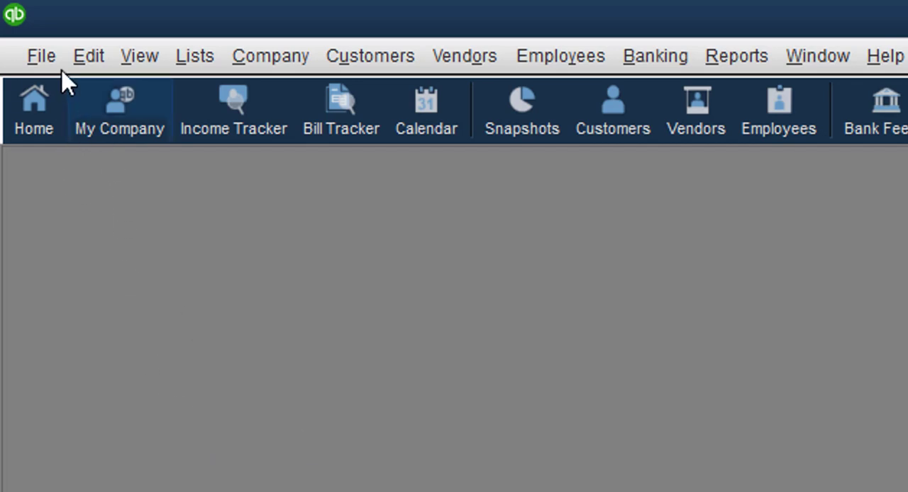
Check whether the QuickBooks company file is in single-user mode
left_click(42, 55)
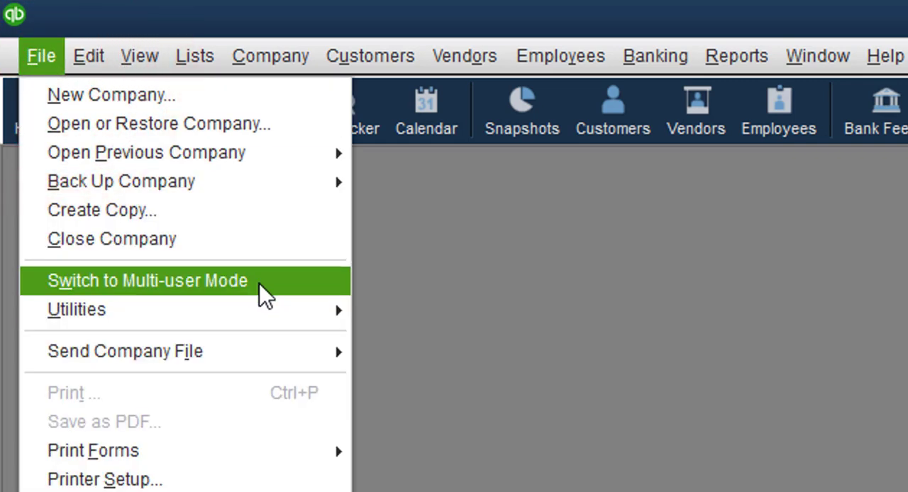
left_click(842, 390)
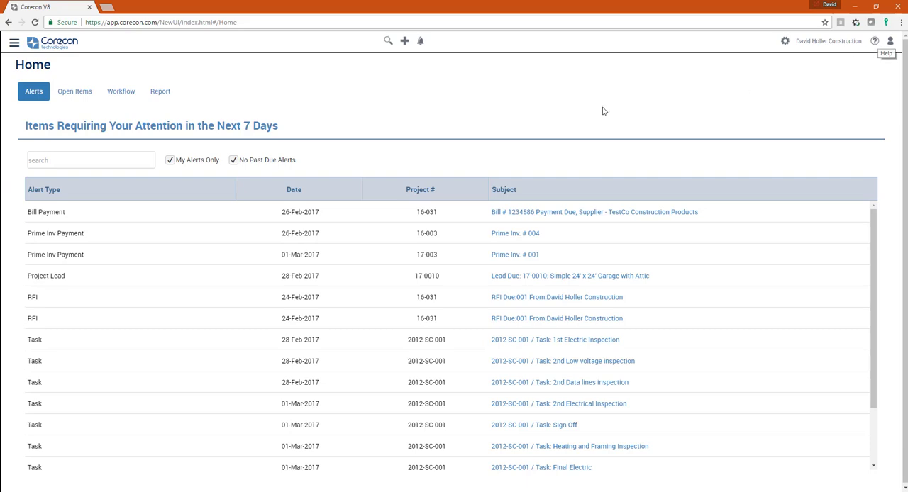
Open the Corecon online help overview of CoreconLink for QuickBooks Pro, Premier, Enterprise
left_click(874, 42)
mouse_move(574, 60)
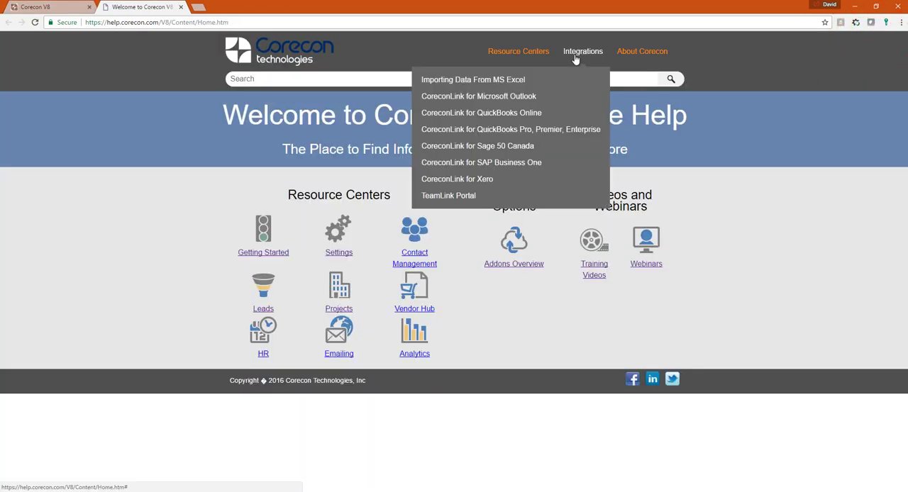
left_click(550, 132)
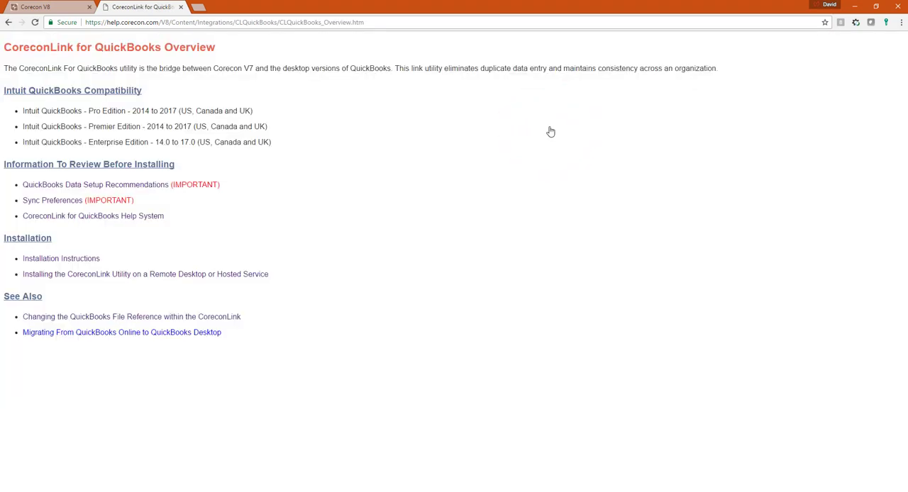
Review the instructions for installing the CoreconLink utility on a remote desktop or hosted service, and select the page's web address
left_click(78, 281)
scroll(467, 276, "down", 1)
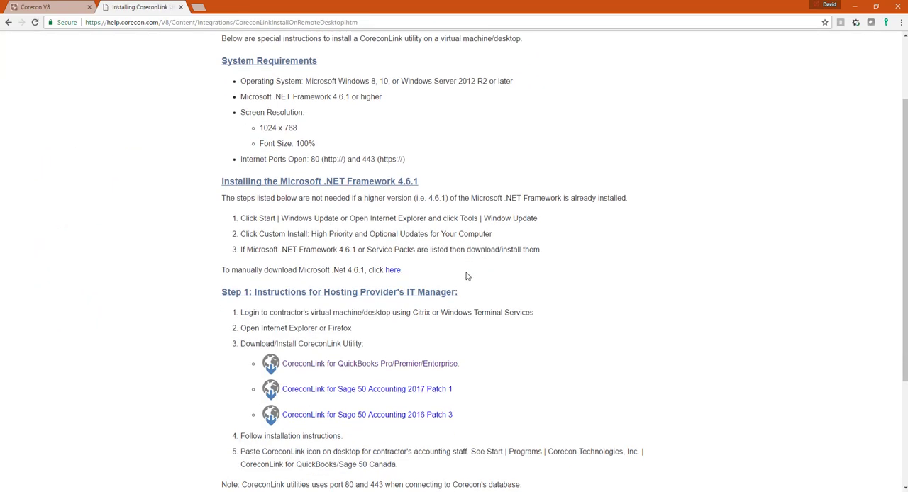
scroll(466, 276, "down", 1)
left_click(375, 25)
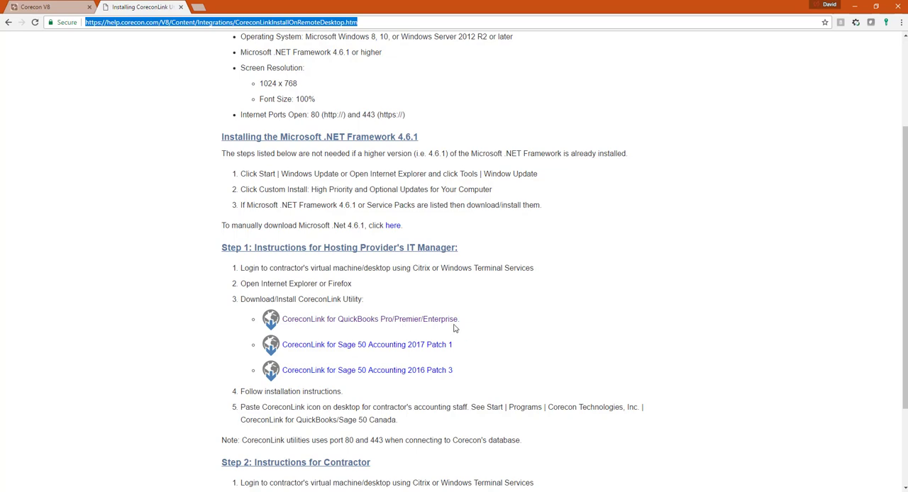
scroll(353, 173, "up", 2)
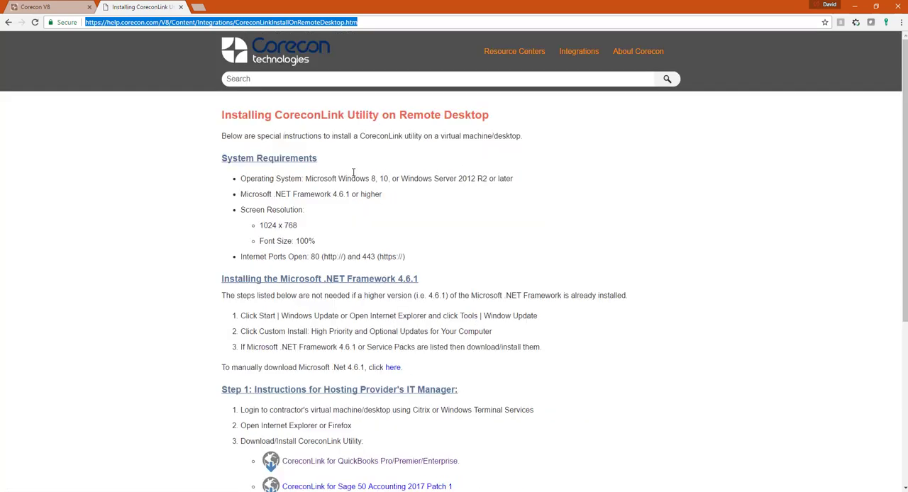
Return to the overview and review the Installation Instructions down to the CoreconLink for QuickBooks download section
left_click(9, 22)
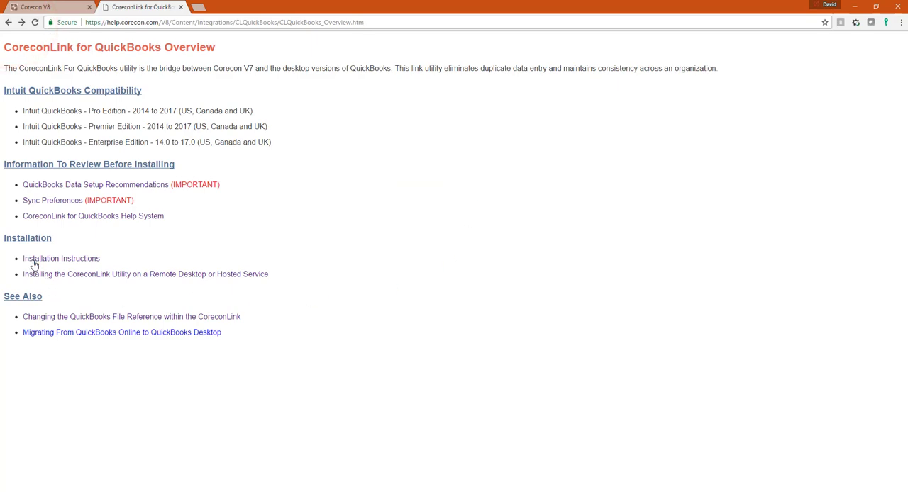
left_click(33, 261)
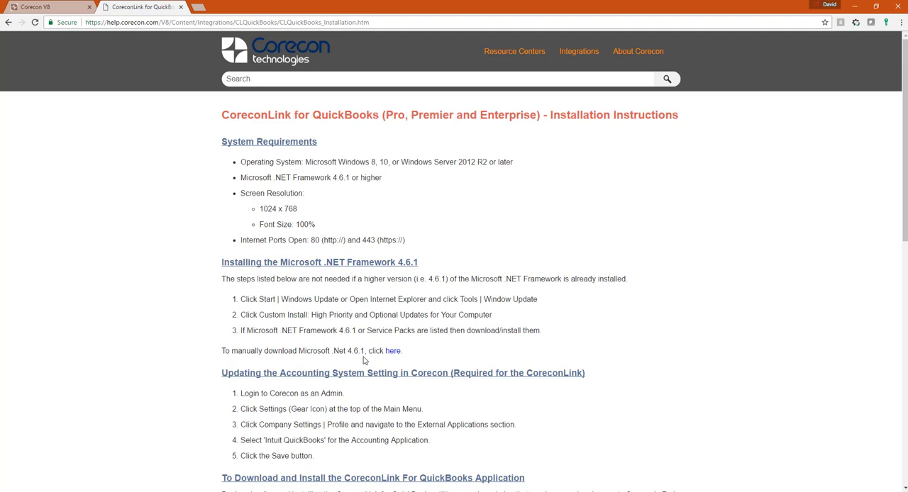
scroll(363, 360, "down", 4)
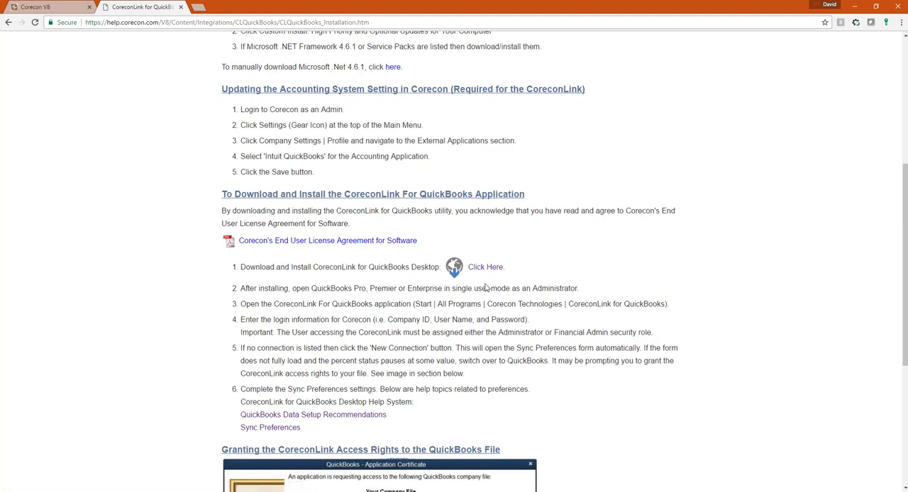
Minimize the browser, launch CoreconLink for QuickBooks Desktop and log in with the saved credentials
left_click(854, 9)
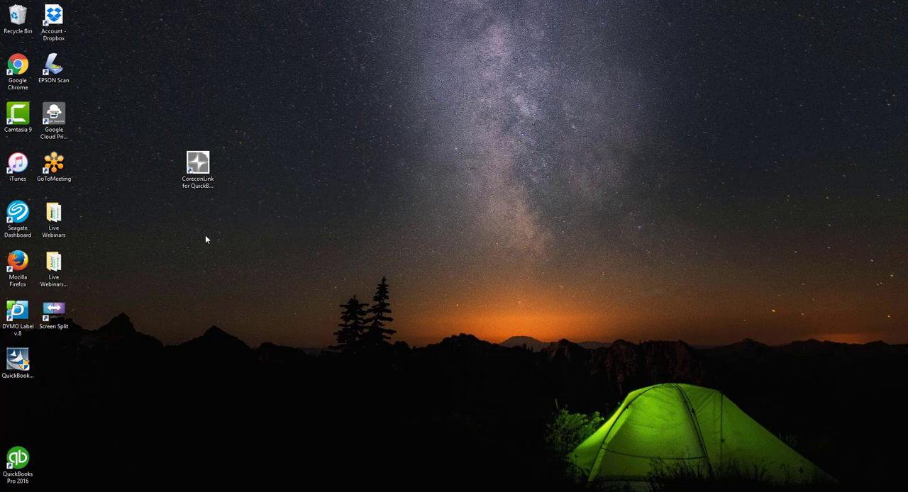
left_click(196, 162)
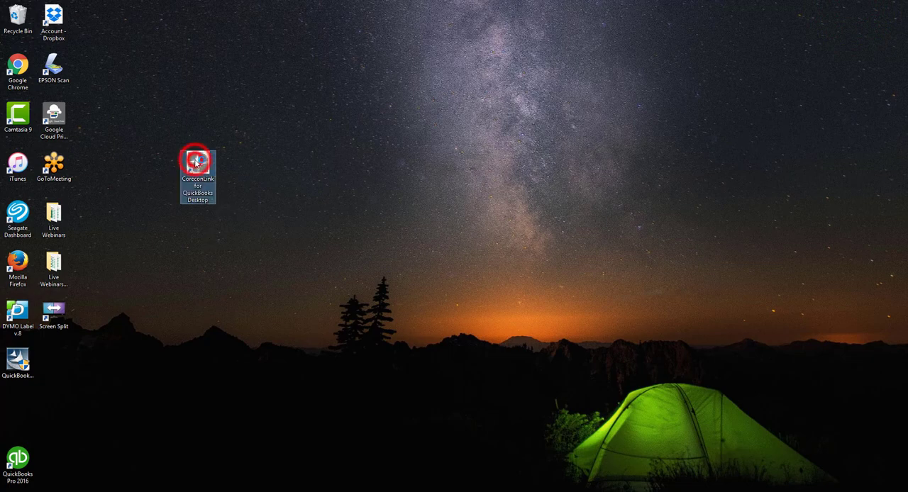
double_click(196, 163)
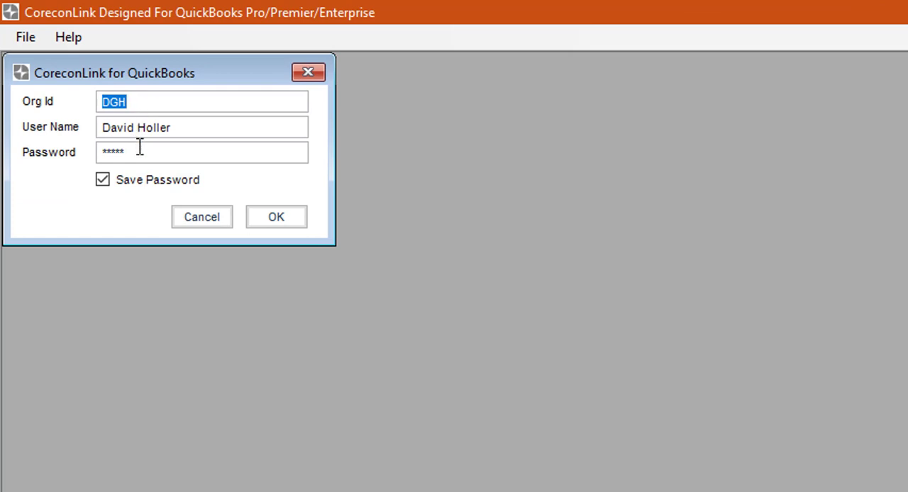
left_click(276, 218)
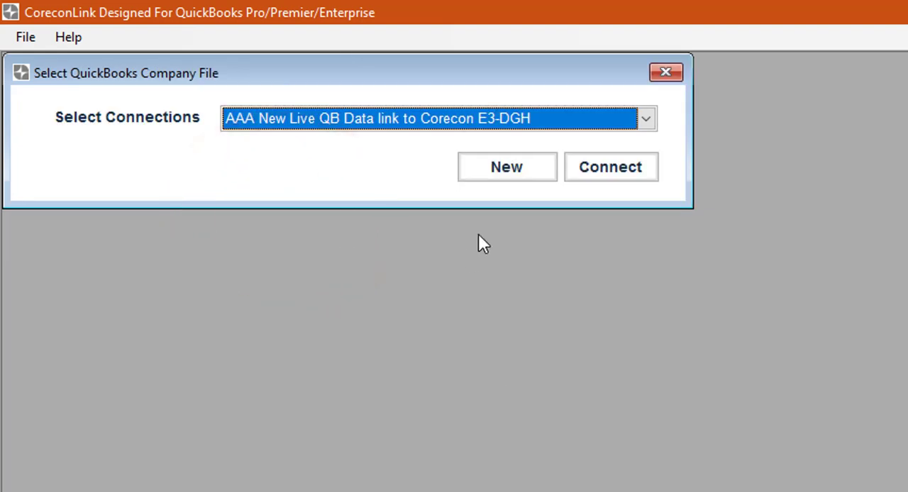
Select the connection "AAA New Live QB Data link to Corecon E3-DGH" for the QuickBooks company file
left_click(646, 121)
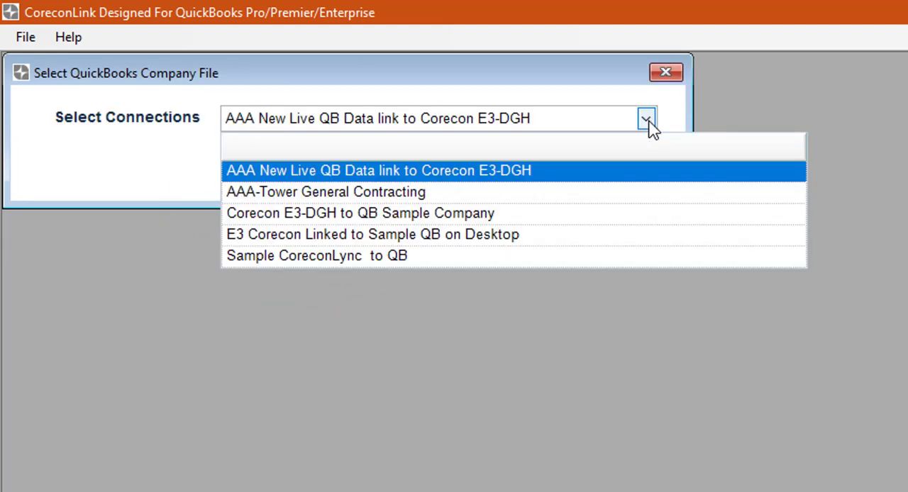
left_click(375, 175)
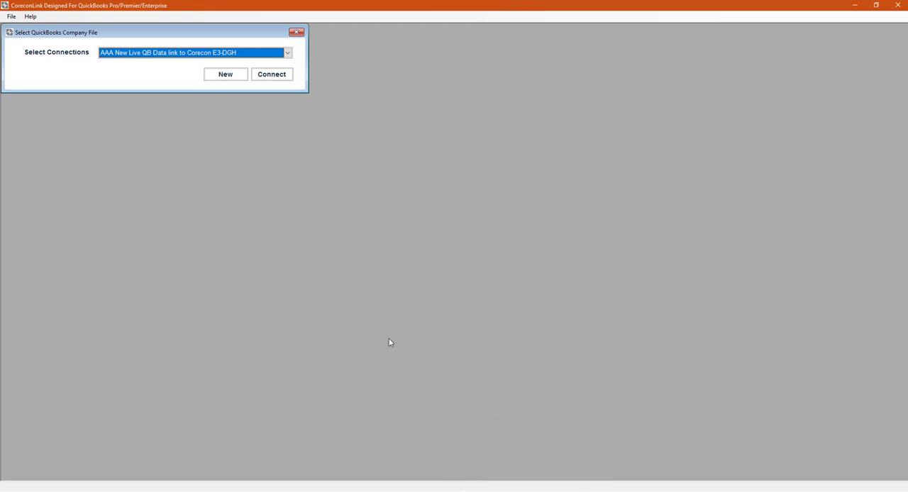
mouse_move(546, 491)
left_click(314, 490)
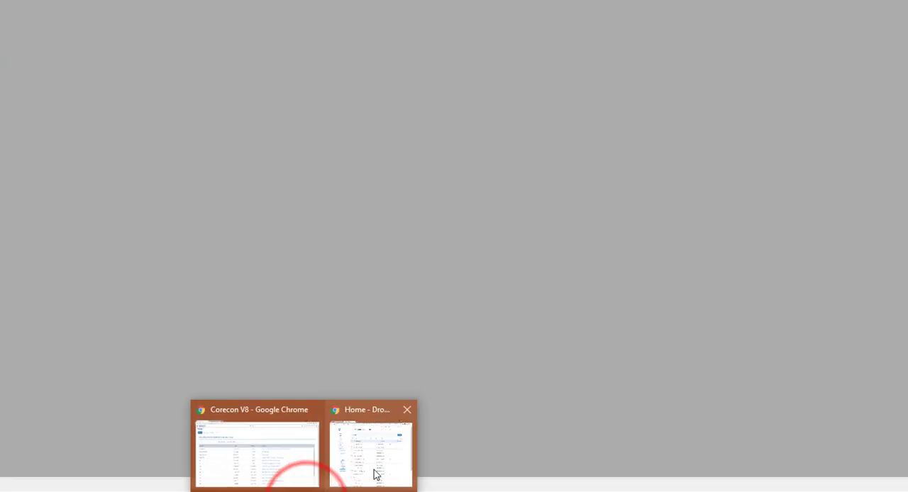
left_click(376, 475)
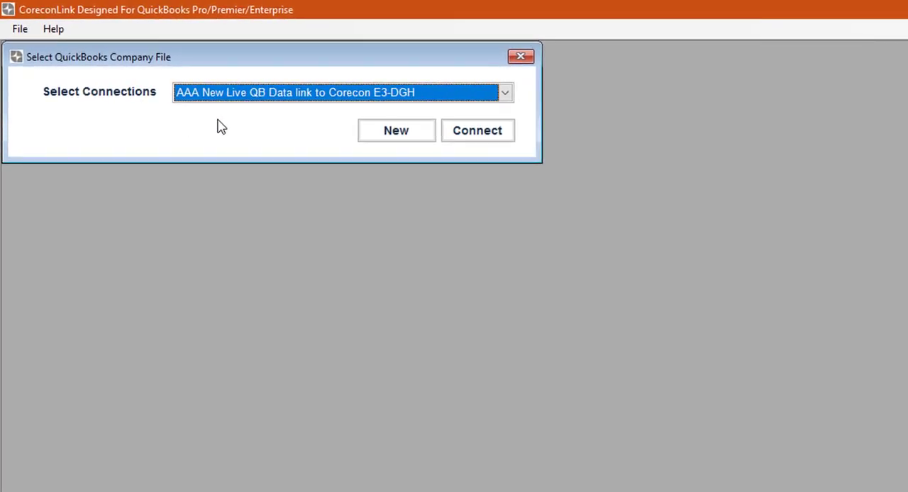
Connect to the selected QuickBooks company file and open its Sync Preferences
left_click(475, 133)
left_click(488, 142)
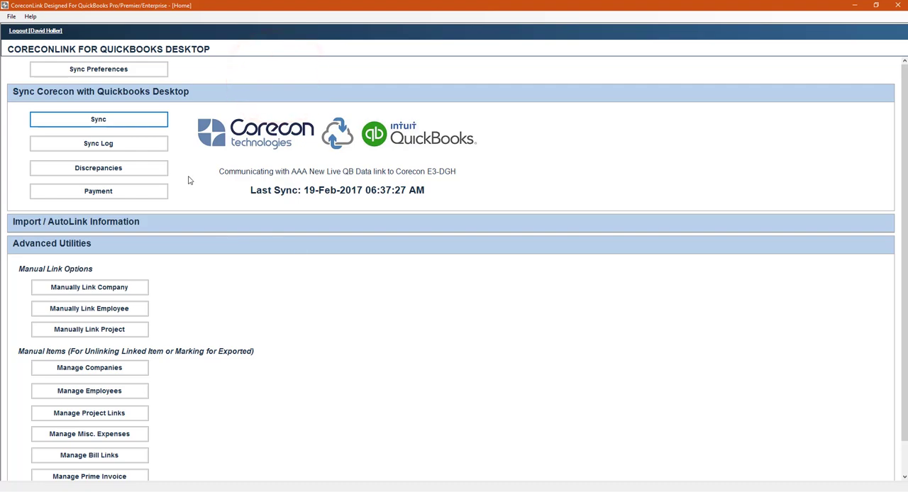
left_click(90, 73)
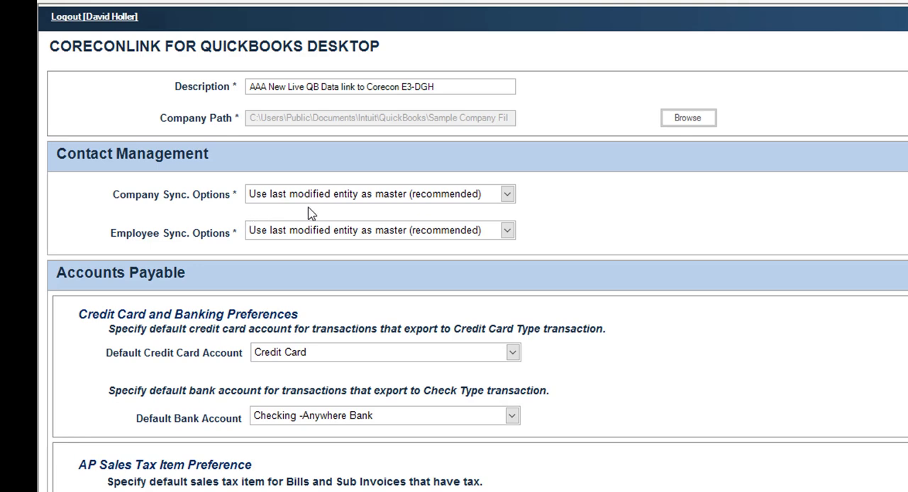
Review the Company and Employee Sync. Options under Contact Management, keeping "Use last modified entity as master (recommended)"
left_click(508, 199)
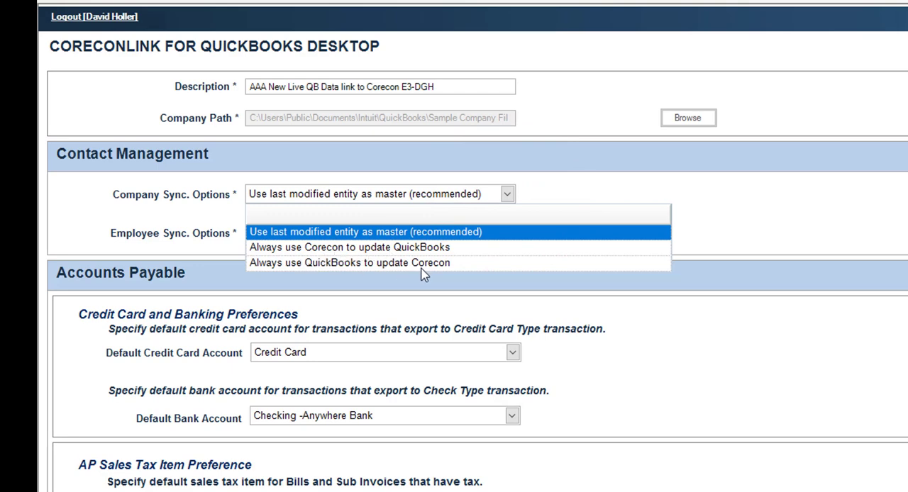
left_click(532, 193)
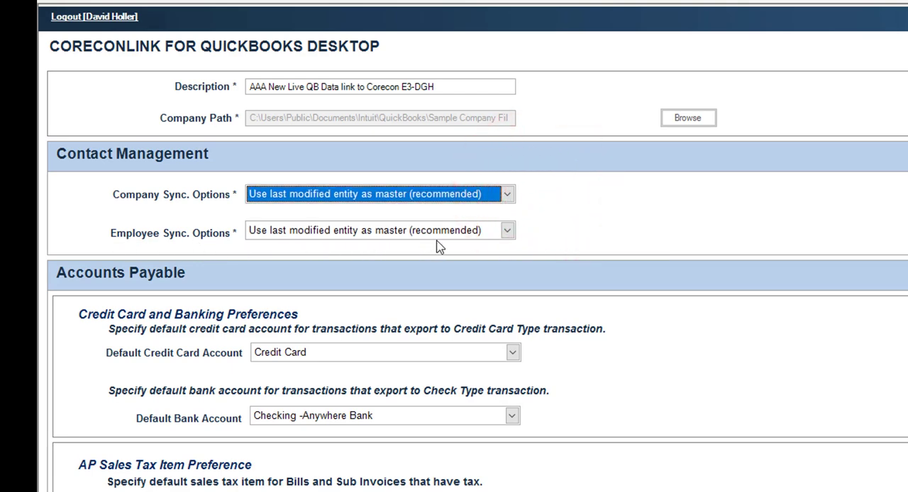
left_click(507, 232)
left_click(508, 232)
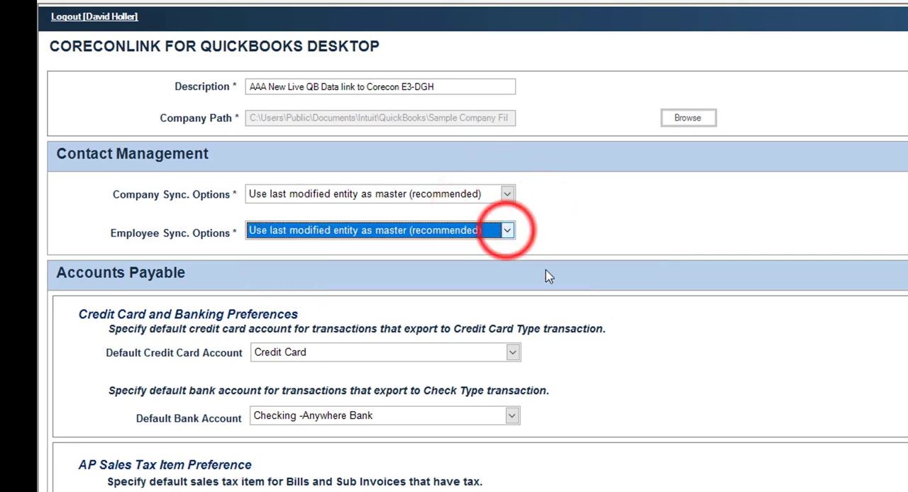
Examine the Default Bank Account and Default AP Account choices in the Accounts Payable preferences
scroll(709, 461, "down", 3)
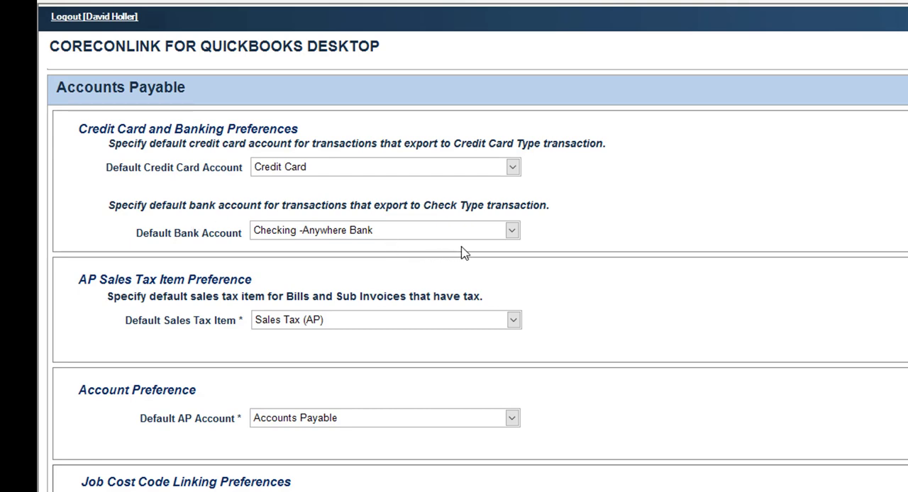
left_click(512, 231)
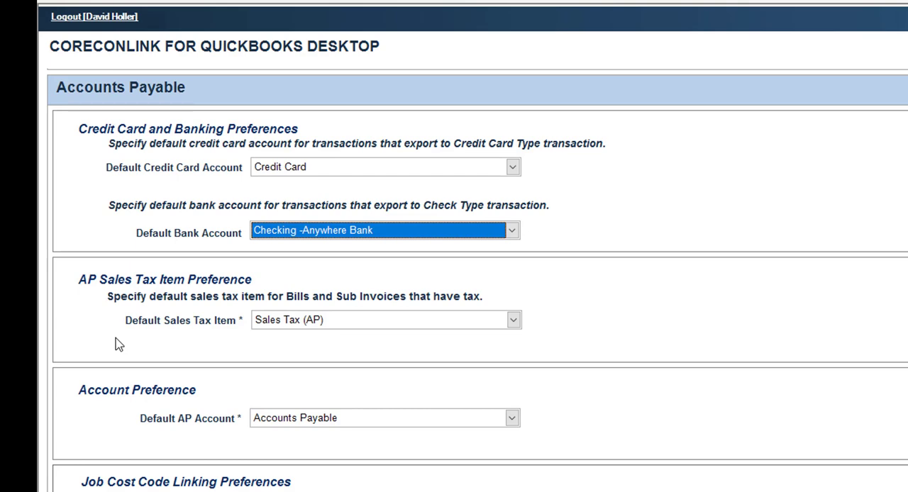
left_click(512, 420)
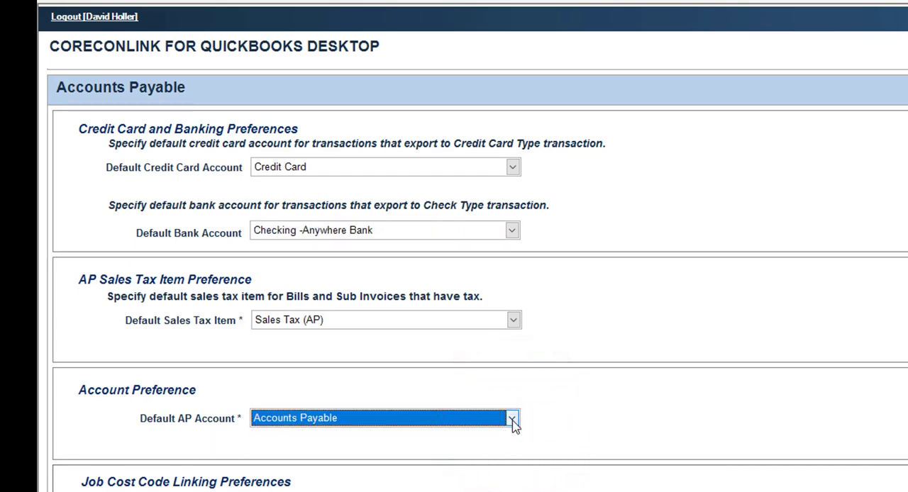
left_click(512, 419)
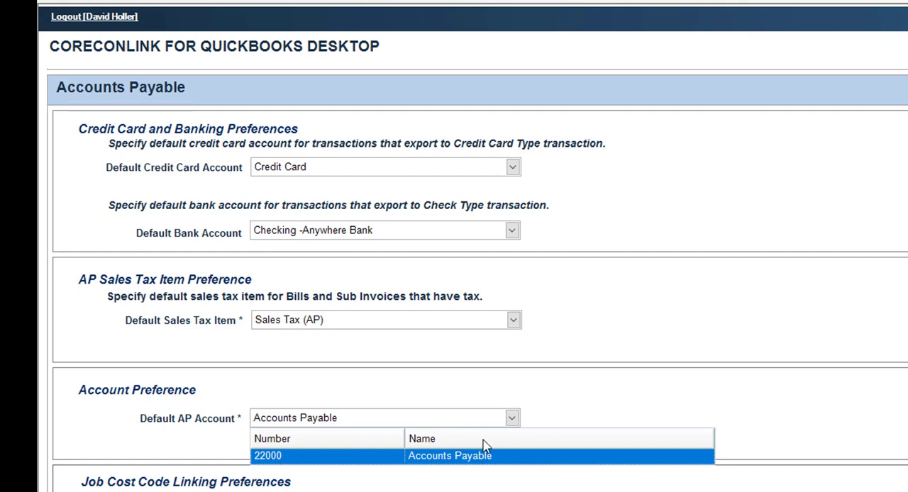
left_click(513, 419)
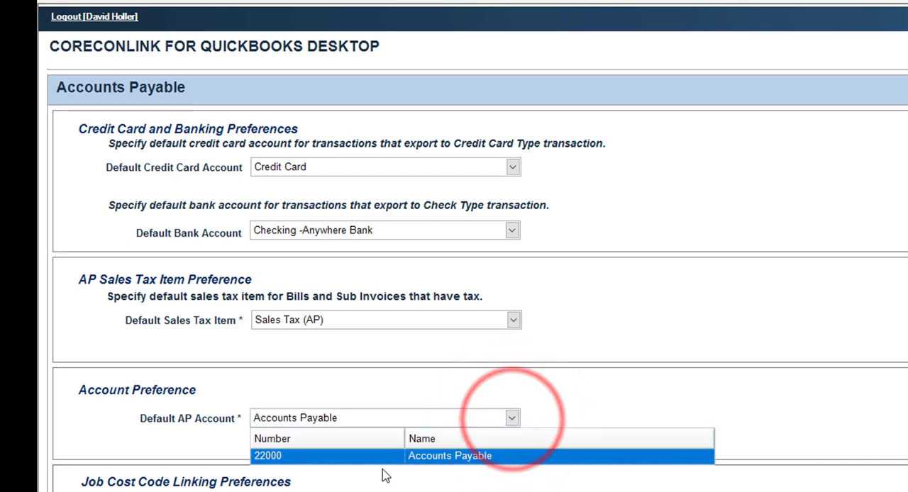
left_click(157, 433)
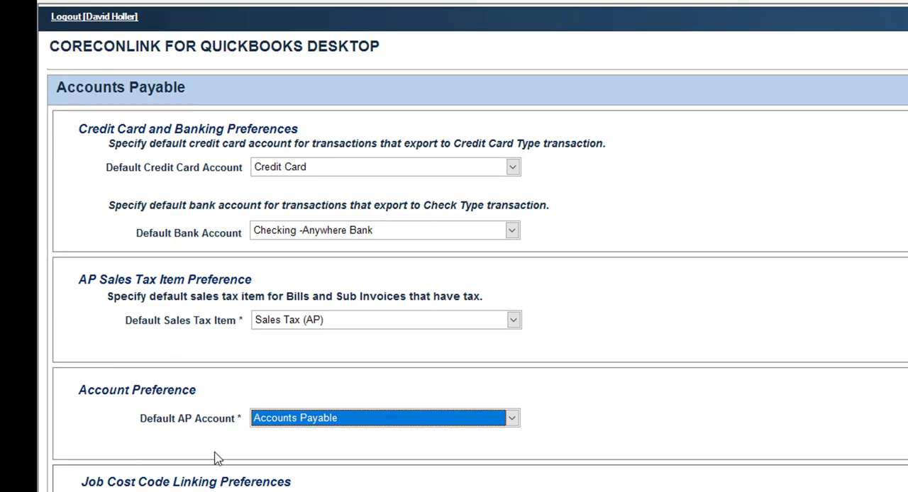
Set the Default AP Item under Job Cost Code Linking Preferences to CCUnc (Unclassified Cost Code)
scroll(135, 447, "down", 2)
scroll(127, 436, "down", 4)
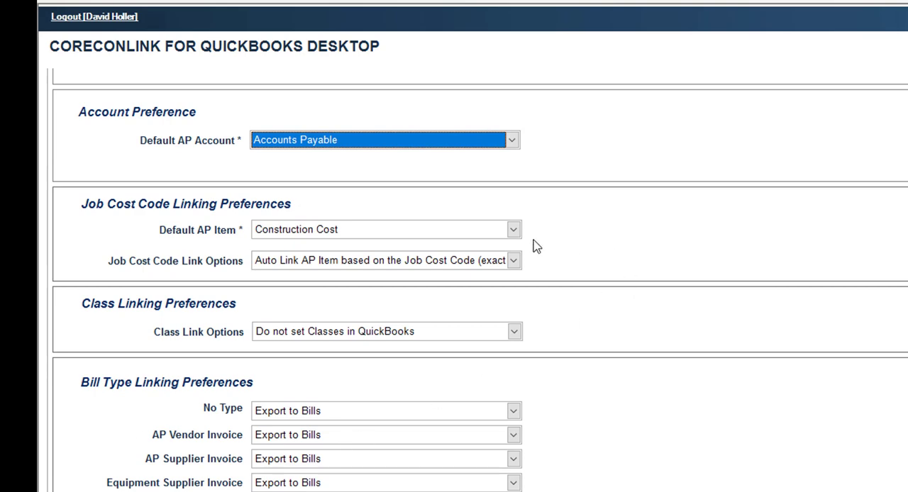
left_click(513, 231)
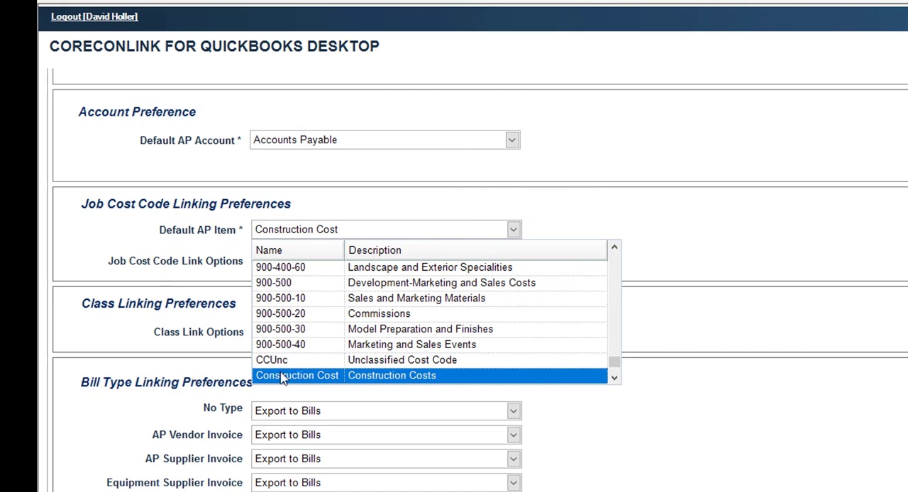
left_click(329, 361)
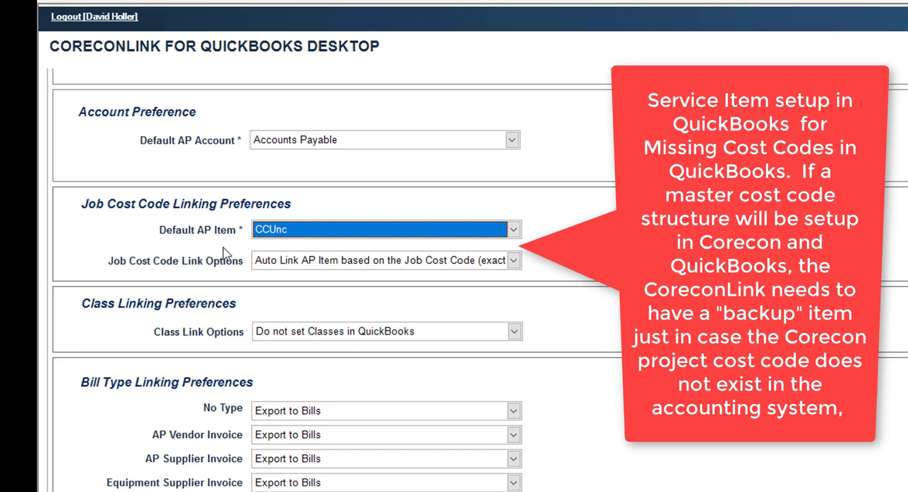
left_click(514, 230)
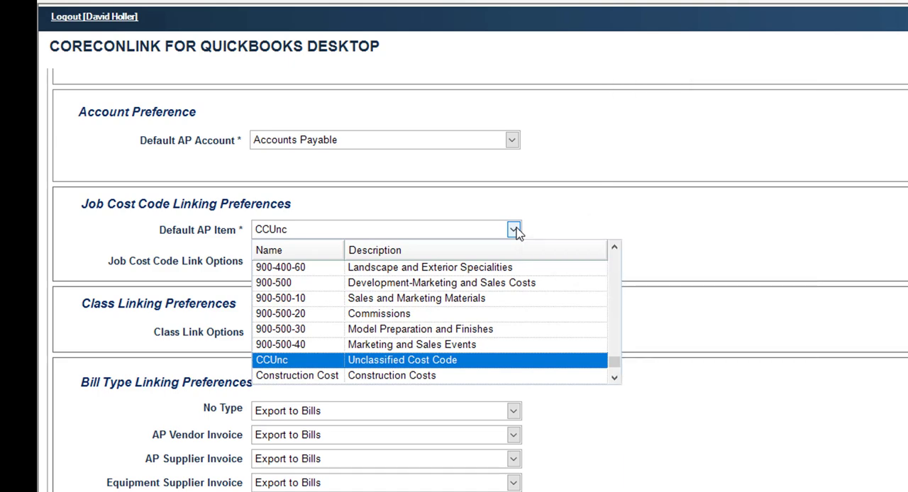
left_click(513, 230)
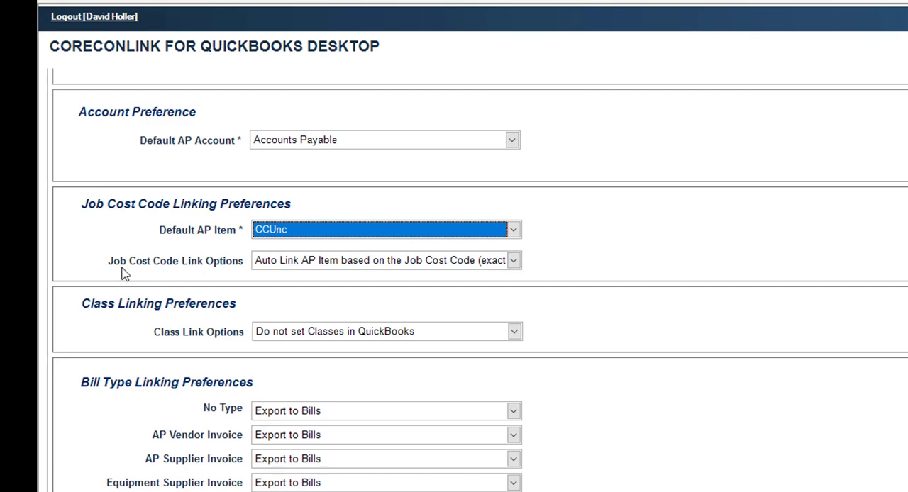
Set Job Cost Code Link Options to Auto Link AP Item based on the Job Cost Code (exact match only), keeping CCUnc as Default AP Item
left_click(514, 261)
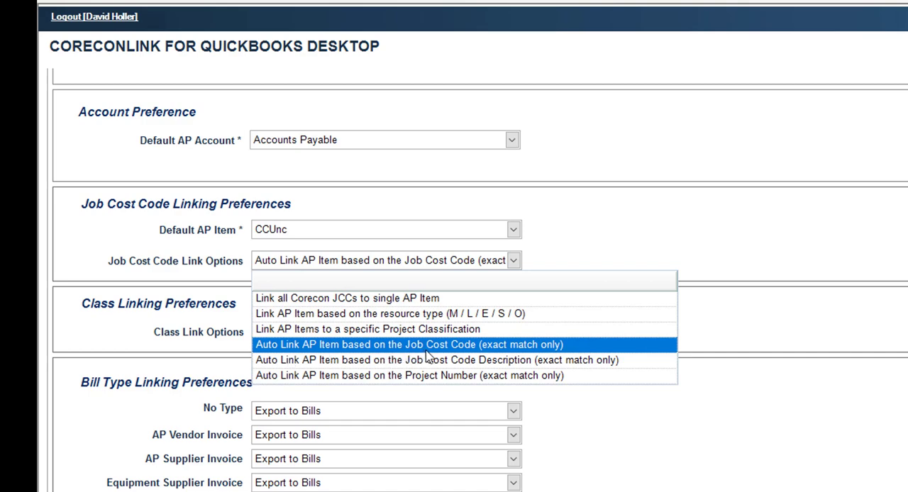
left_click(275, 302)
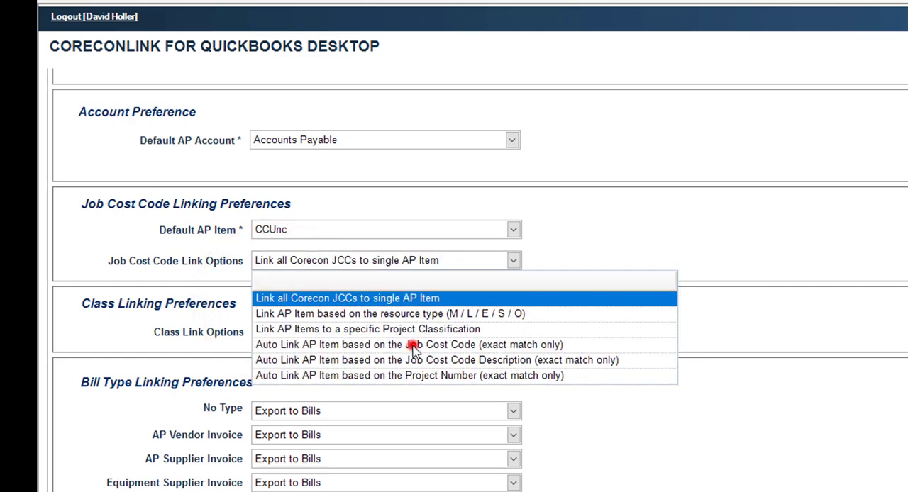
left_click(416, 345)
left_click(513, 260)
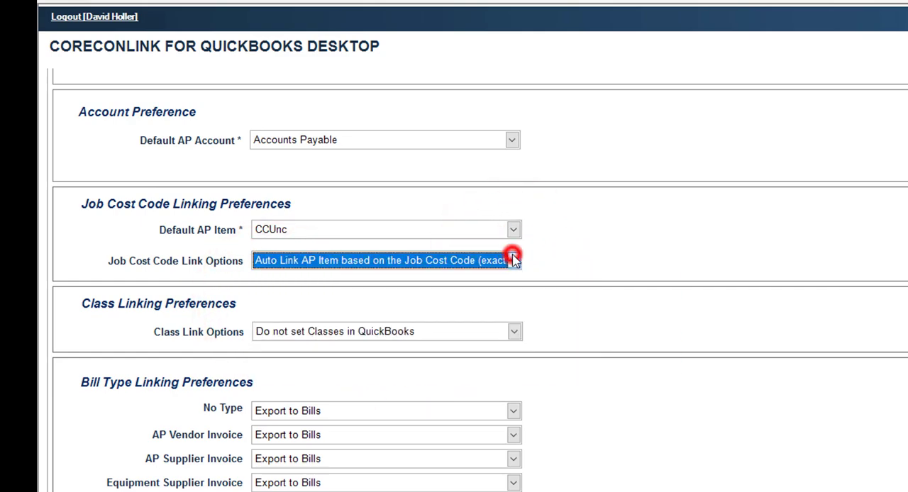
left_click(513, 229)
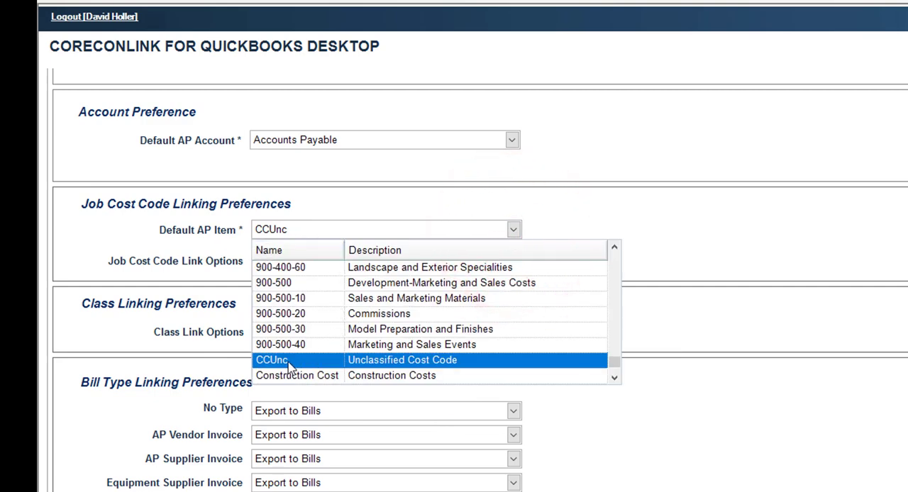
left_click(325, 360)
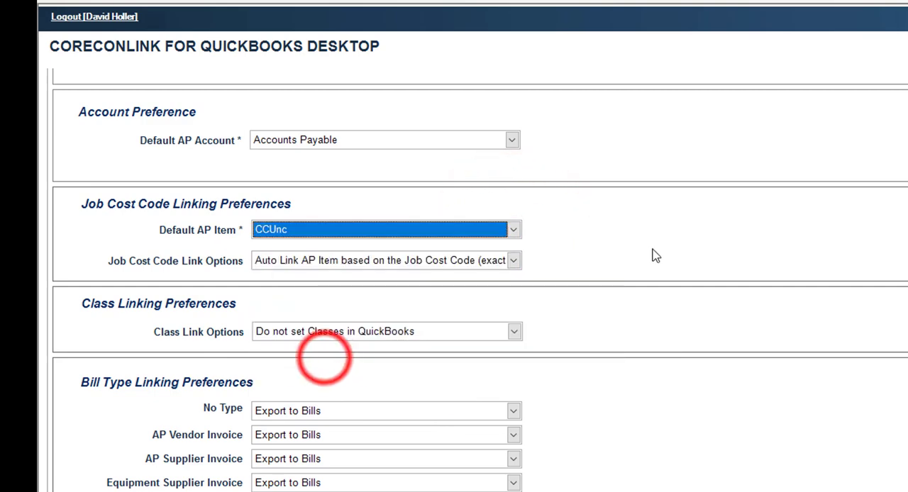
Review the Class Link Options choices, keeping Do not set Classes in QuickBooks
left_click(514, 333)
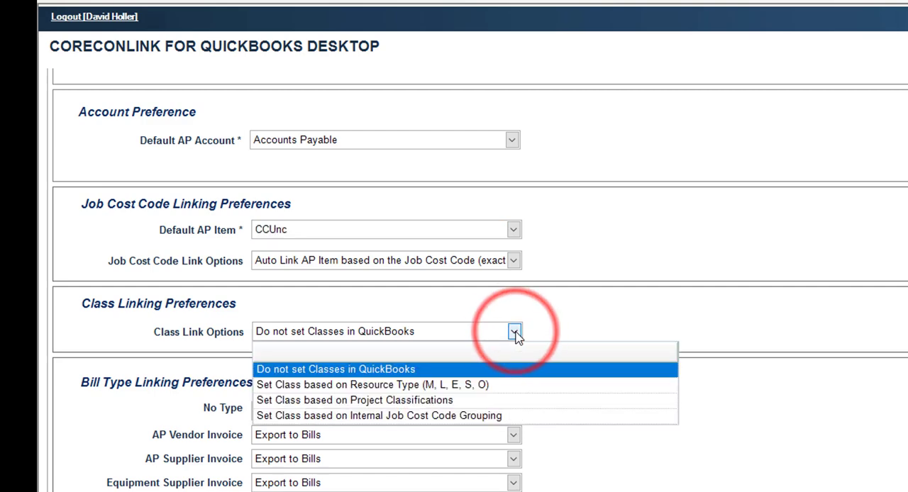
left_click(514, 333)
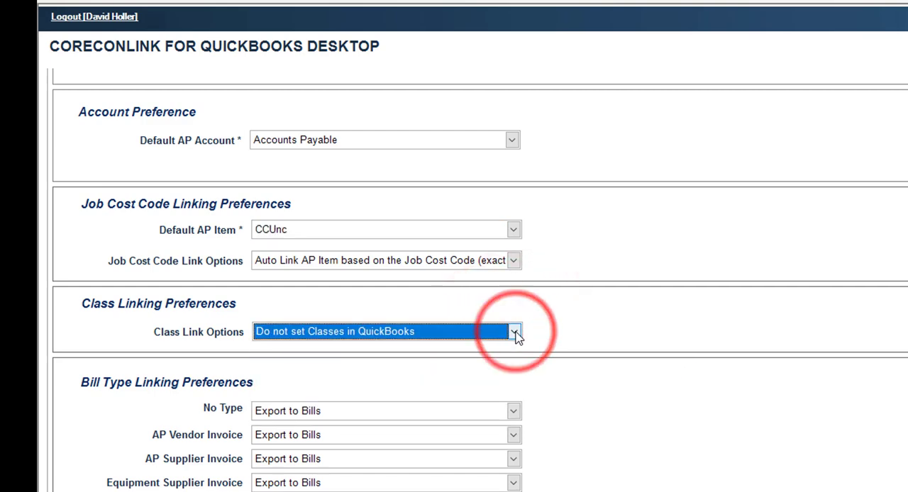
left_click(514, 333)
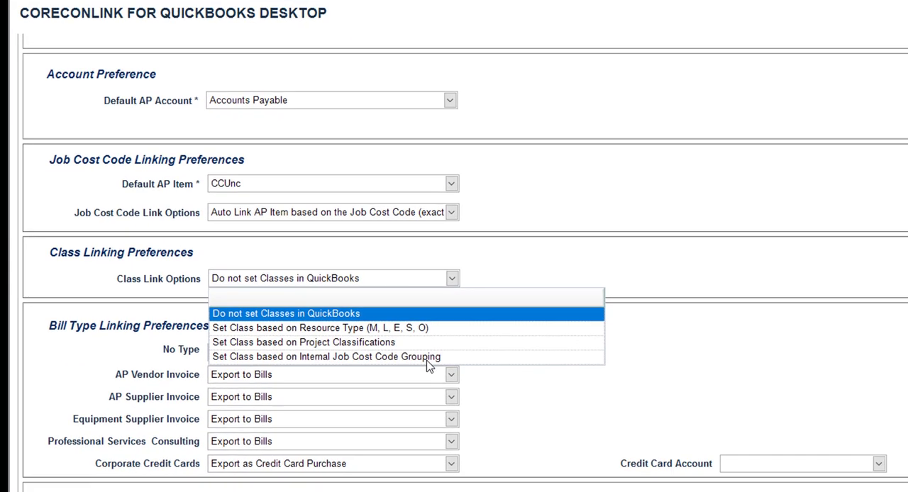
left_click(62, 339)
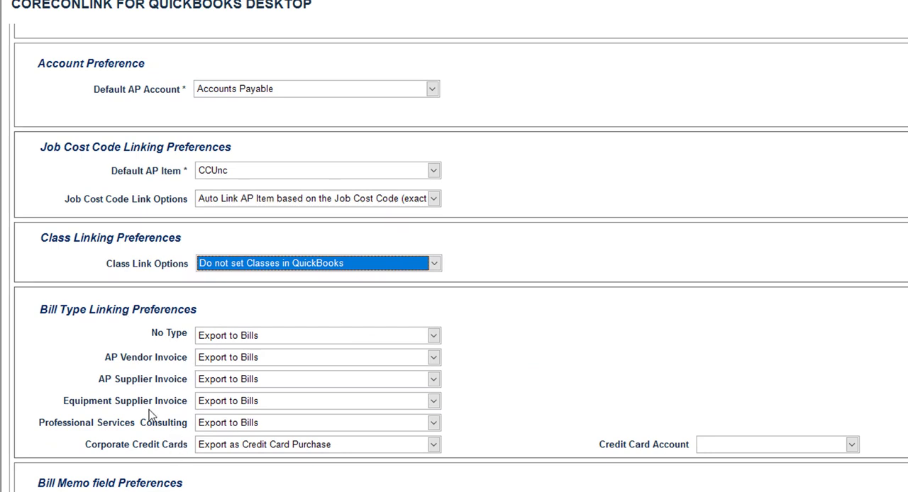
Under Bill Type Linking Preferences, set No Type to Export to Bills and Corporate Credit Cards to Export as Credit Card Purchase with the Credit Card account
left_click(432, 338)
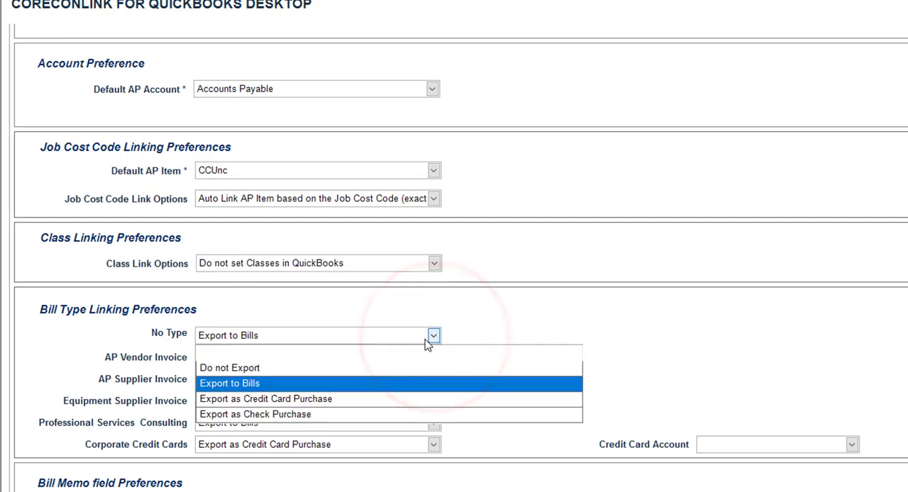
left_click(228, 386)
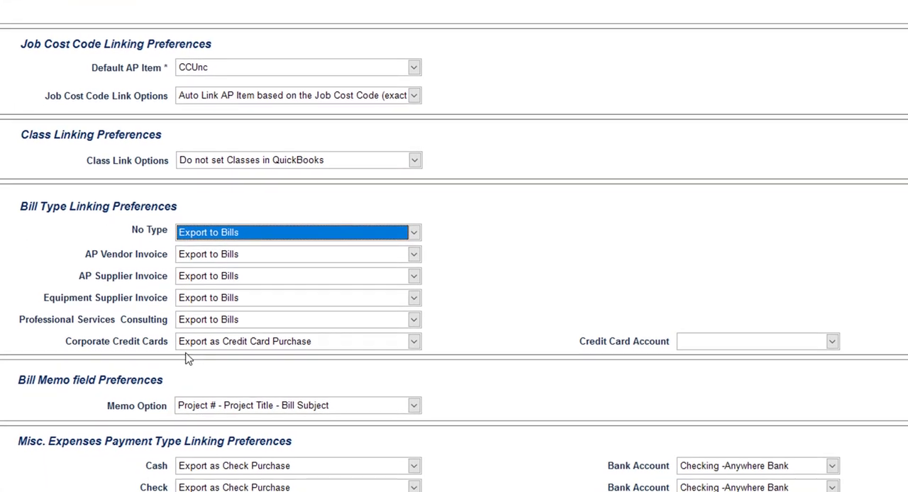
left_click(412, 333)
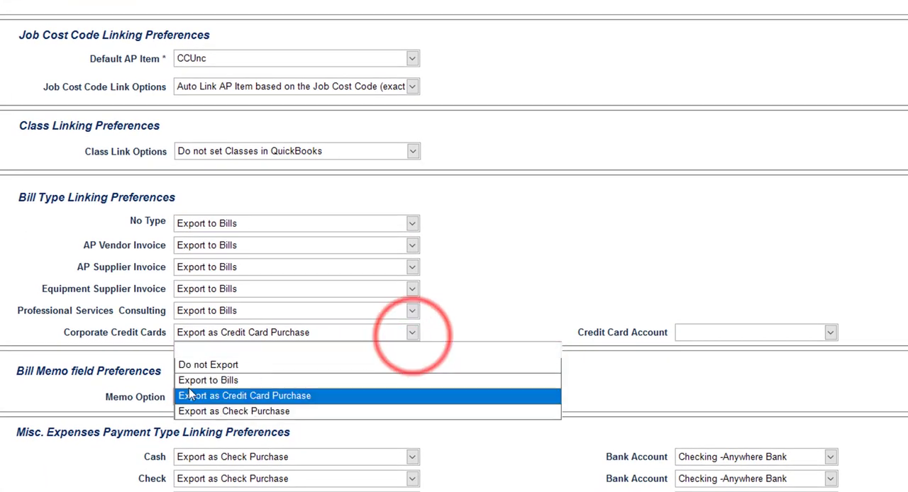
left_click(254, 396)
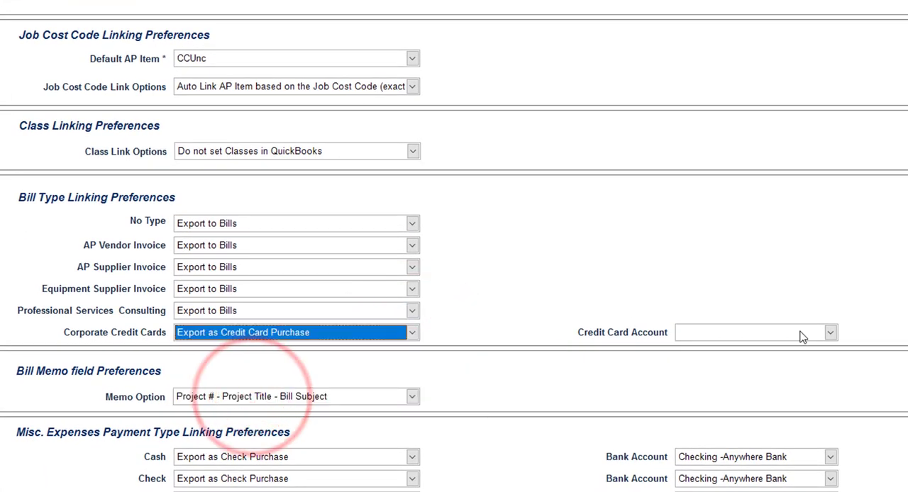
left_click(831, 334)
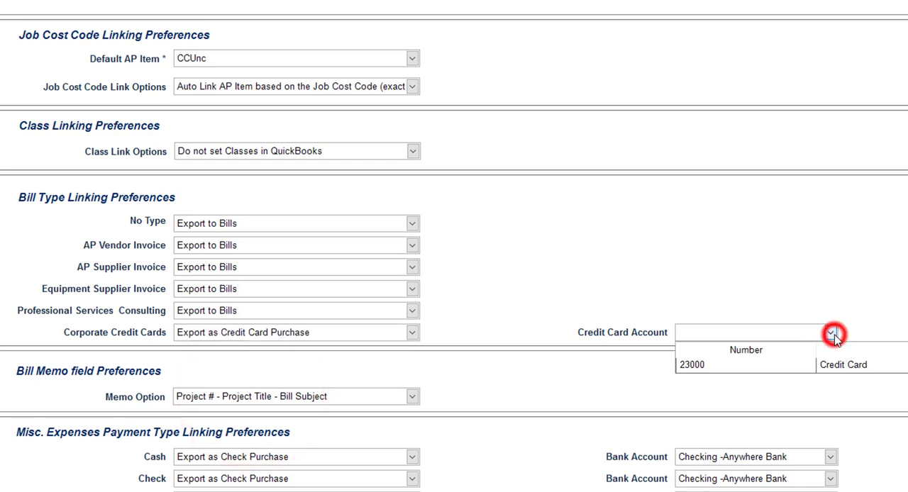
left_click(764, 366)
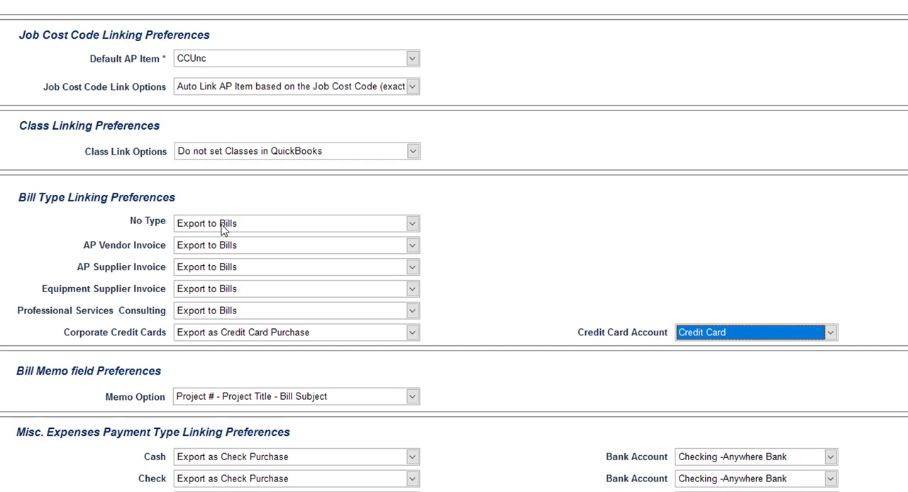
Try Export as Check Purchase for Professional Services Consulting, check its Bank Account choices, and return the bill type to Export to Bills
left_click(412, 310)
left_click(211, 389)
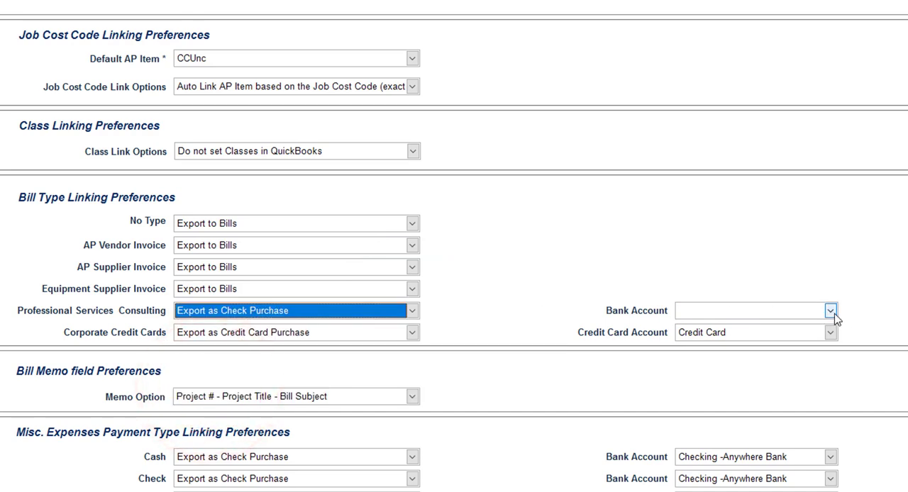
left_click(831, 313)
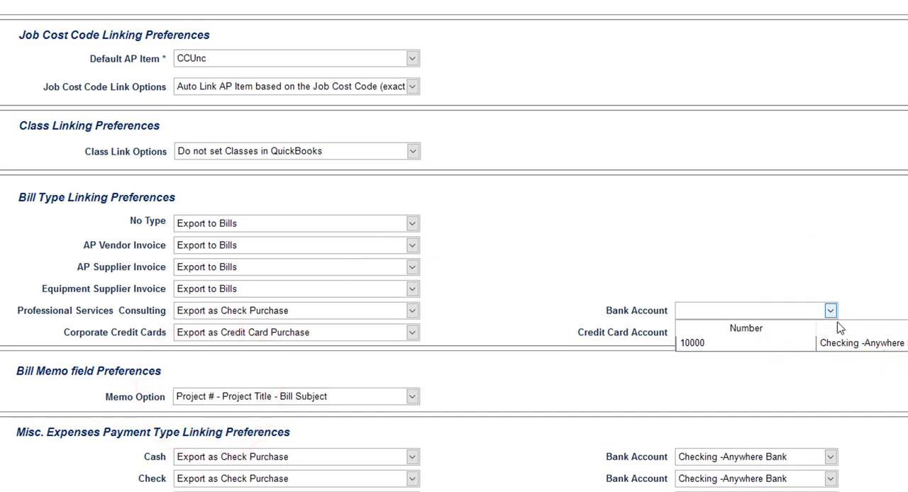
left_click(830, 312)
left_click(412, 311)
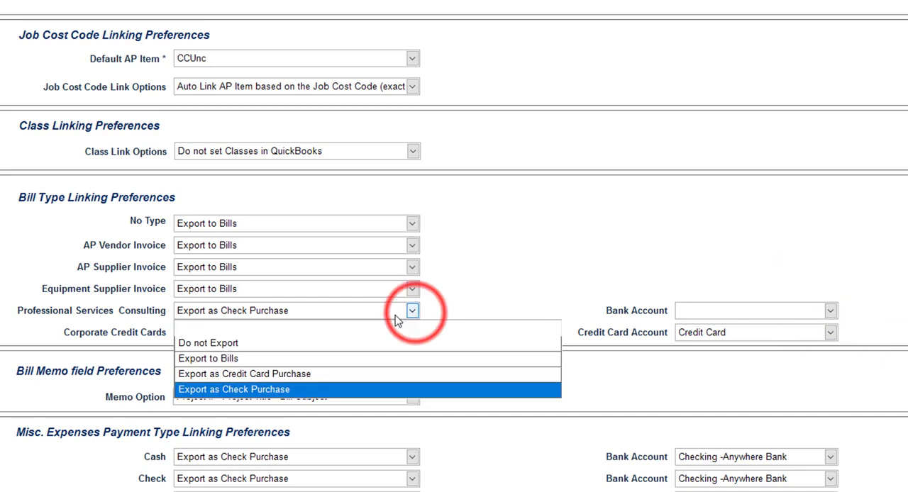
left_click(195, 358)
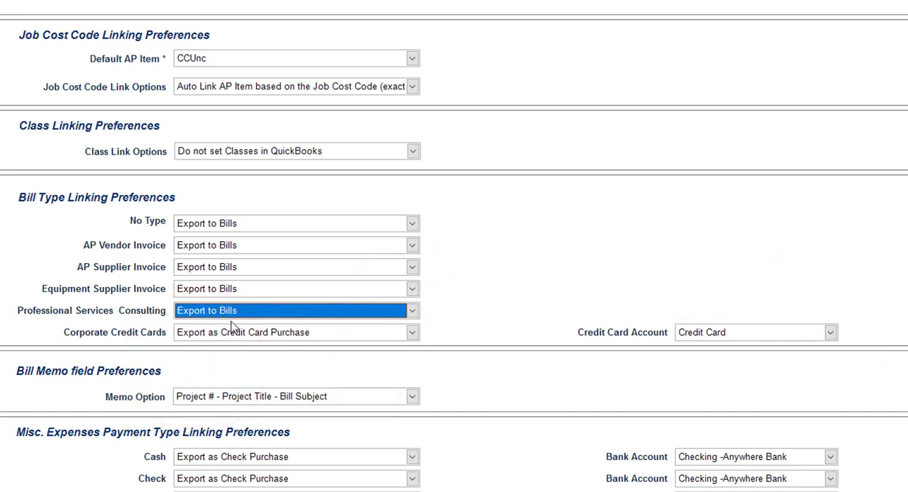
Set the Bill Memo field's Memo Option to Project # - Project Title - Bill Subject
scroll(231, 327, "down", 1)
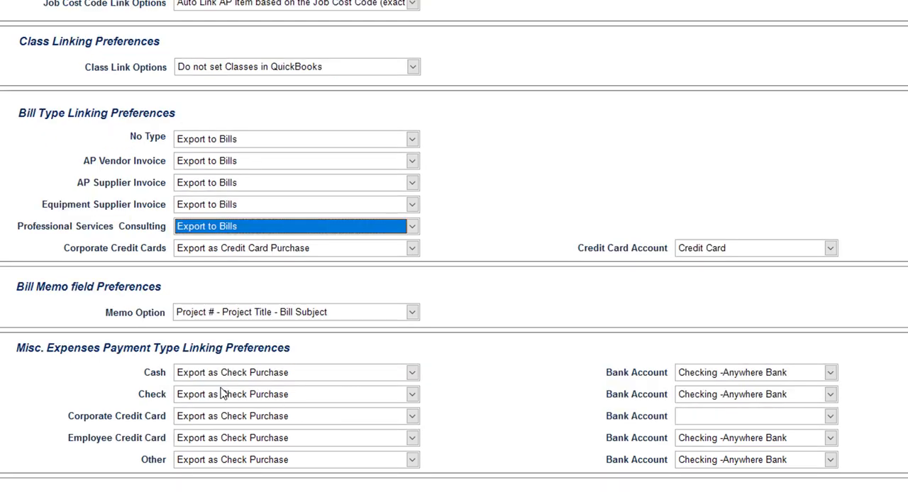
left_click(412, 312)
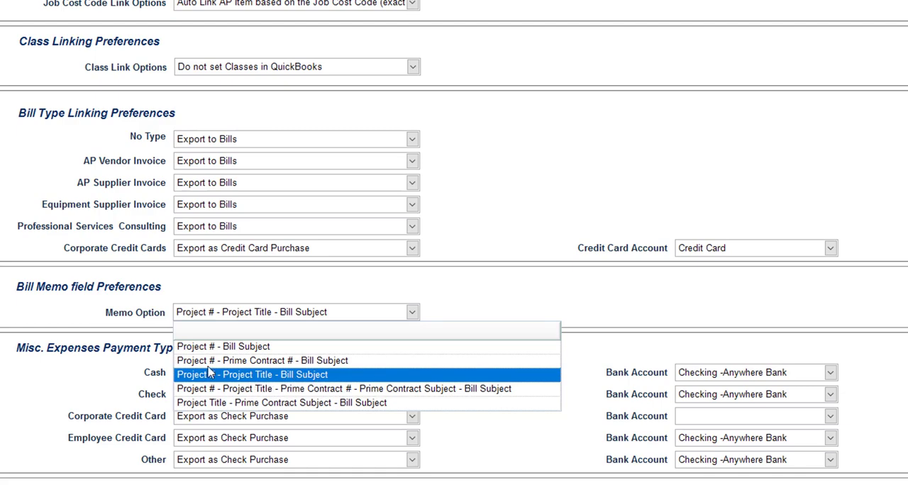
left_click(245, 374)
Set Cash miscellaneous expenses to Export as Check Purchase, keeping Checking -Anywhere Bank as the bank account
scroll(454, 413, "down", 2)
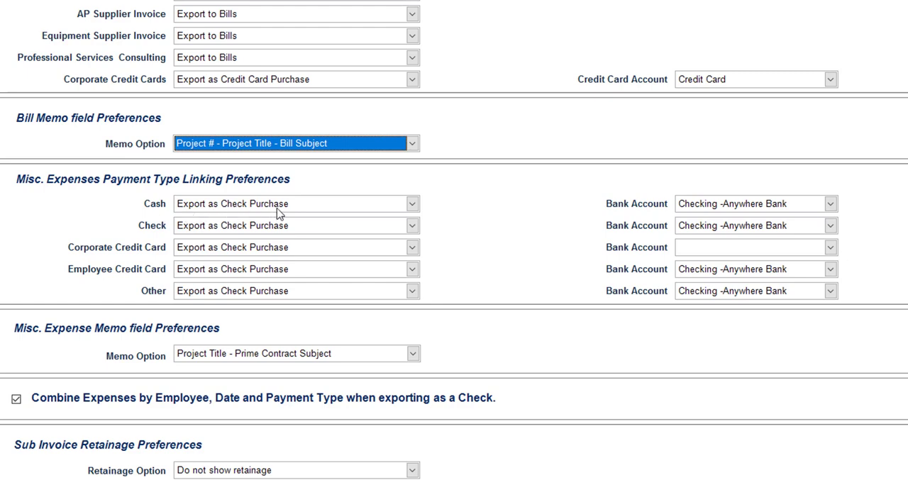
left_click(412, 204)
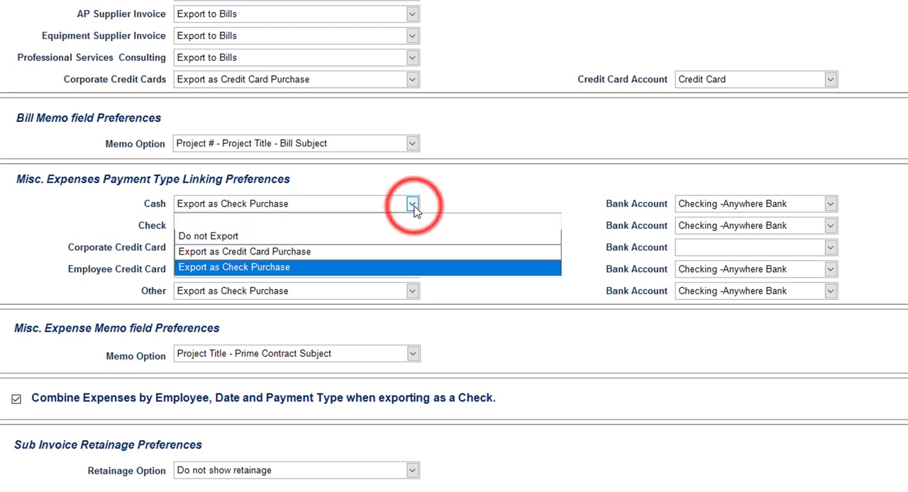
left_click(262, 268)
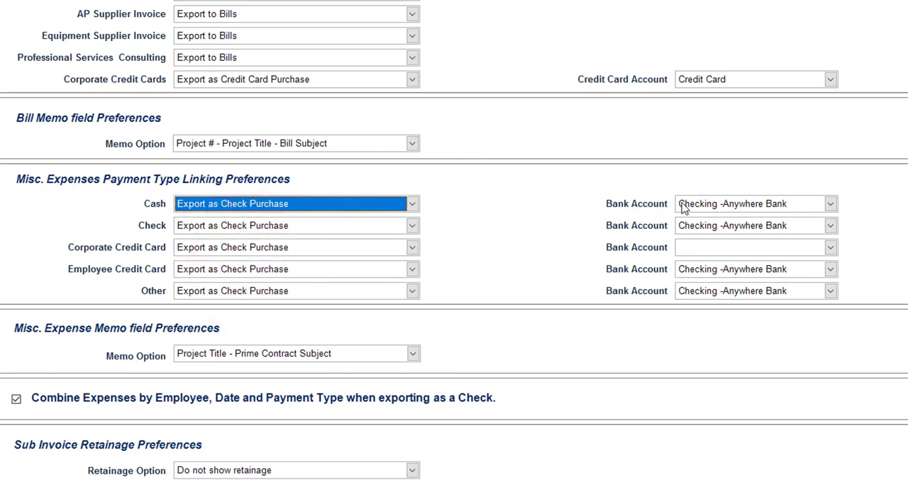
left_click(829, 203)
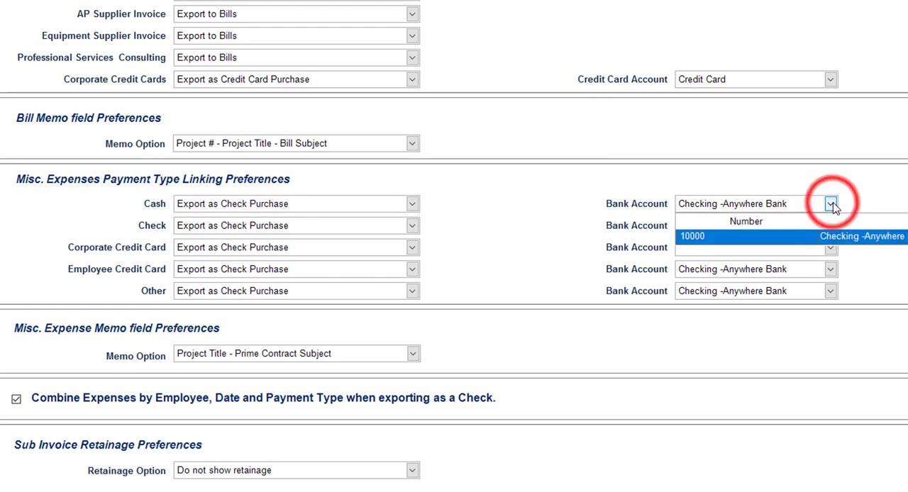
left_click(830, 204)
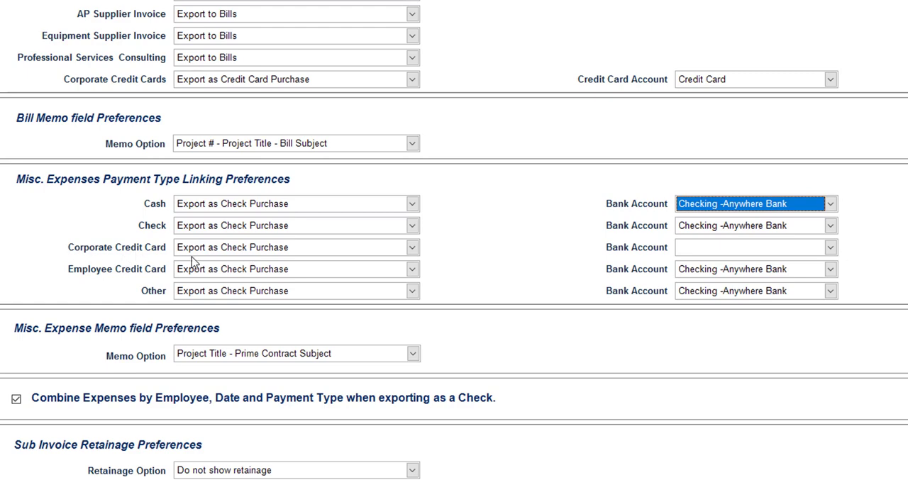
Set Corporate Credit Card miscellaneous expenses to Export as Credit Card Purchase using the Credit Card account
left_click(413, 247)
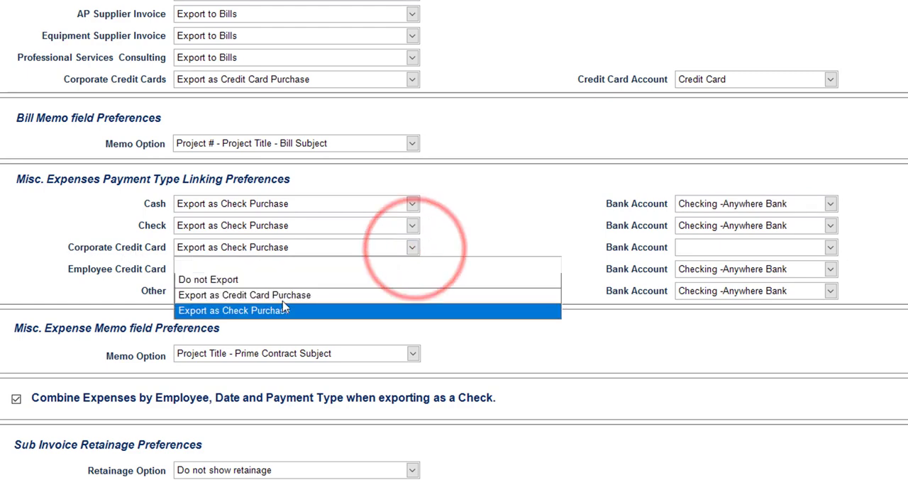
left_click(274, 297)
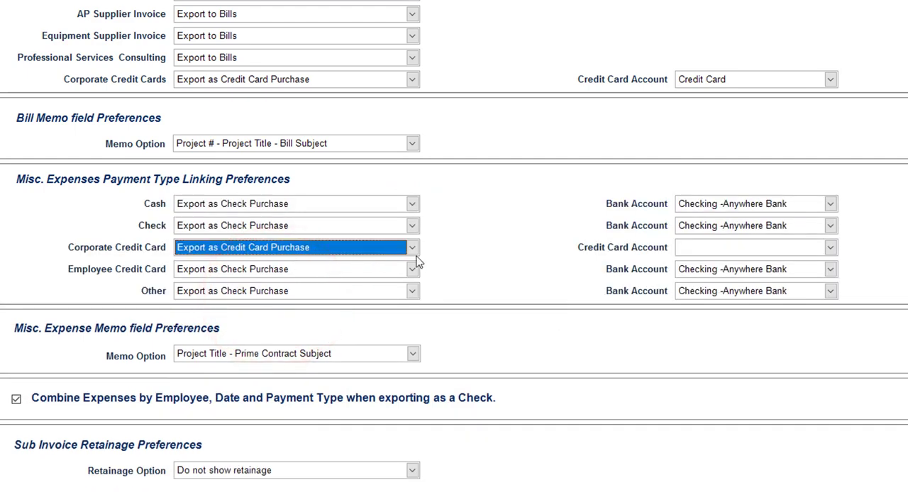
left_click(829, 248)
left_click(790, 279)
Review the Misc. Expense Memo Option choices, keeping Project Title - Prime Contract Subject
scroll(19, 260, "down", 2)
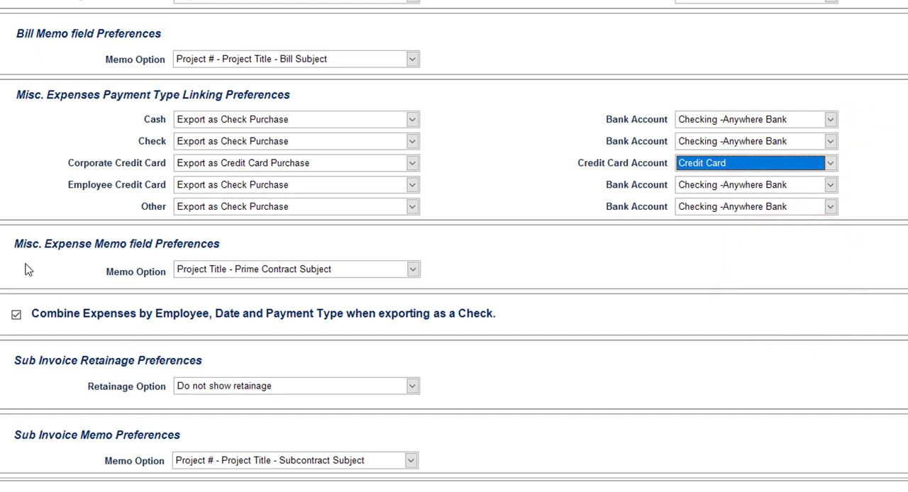
left_click(412, 271)
left_click(413, 270)
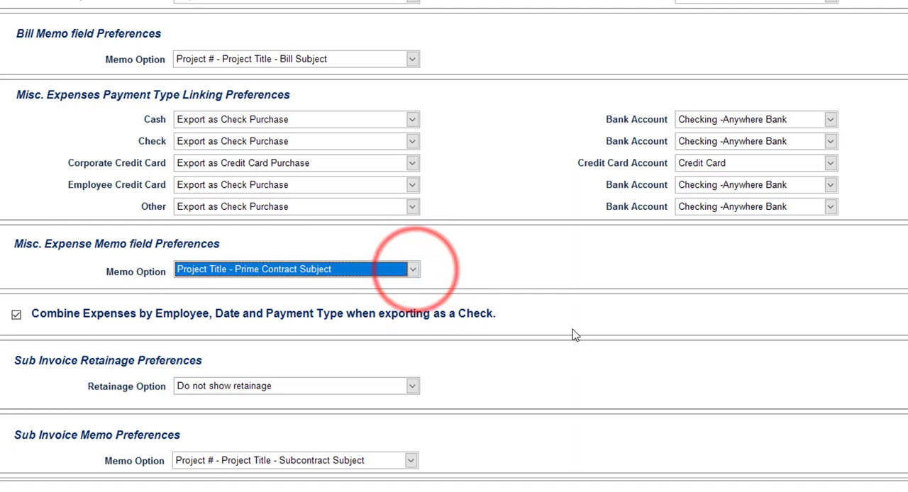
Set the Sub Invoice Retainage Option to Show retainage in QuickBooks and open the Default AP Retainage Item choices
scroll(539, 335, "down", 2)
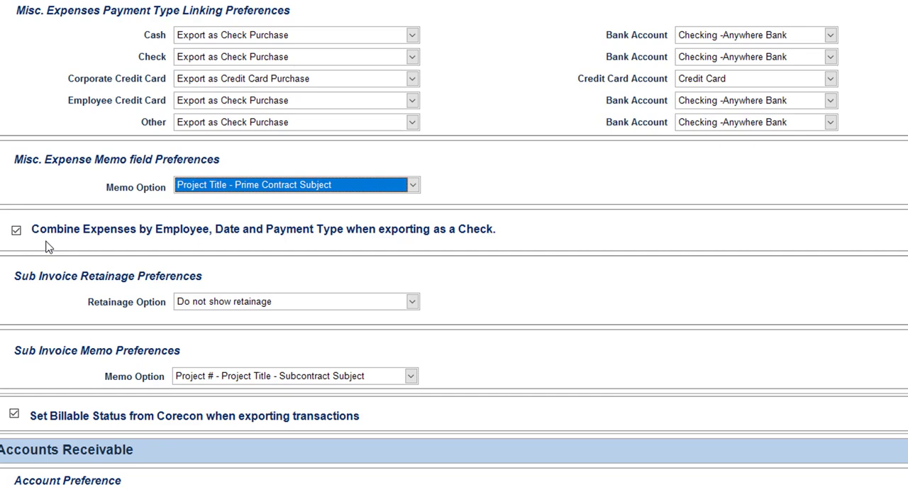
scroll(46, 246, "down", 2)
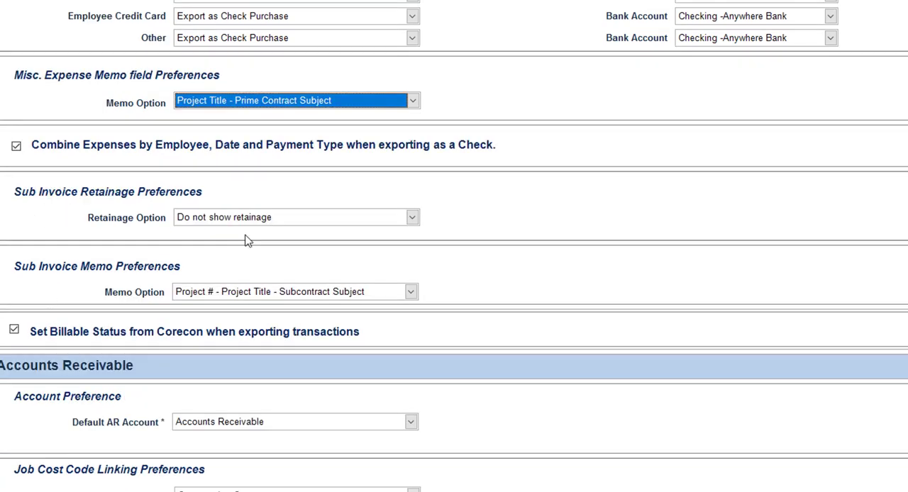
left_click(414, 219)
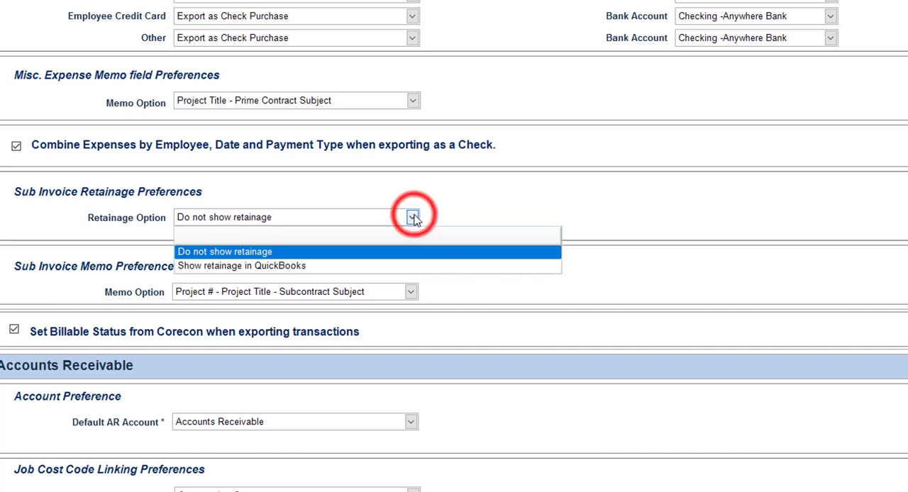
left_click(210, 267)
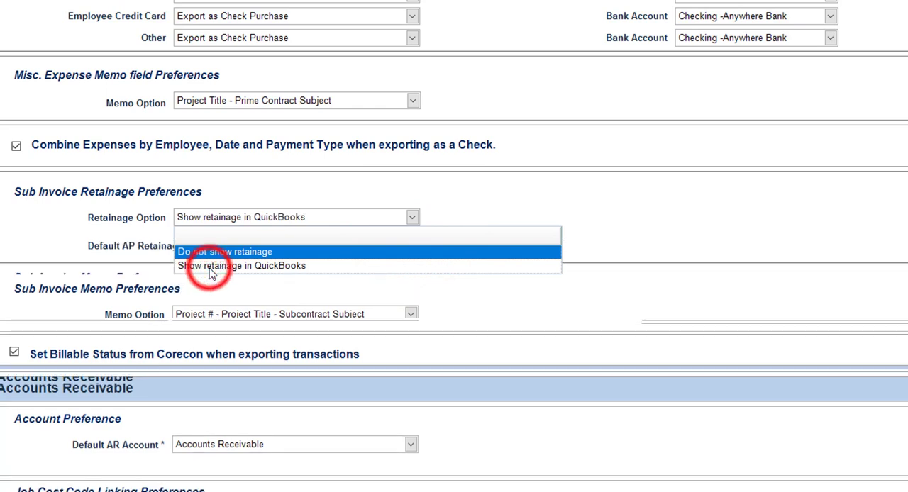
left_click(454, 252)
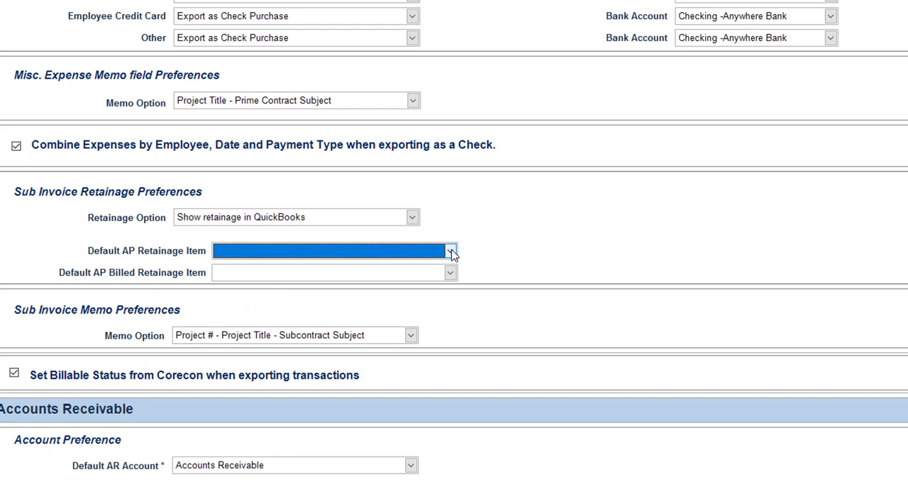
Set both the Default AP Retainage Item and the Default AP Billed Retainage Item to Retainage
left_click(451, 252)
scroll(371, 349, "down", 5)
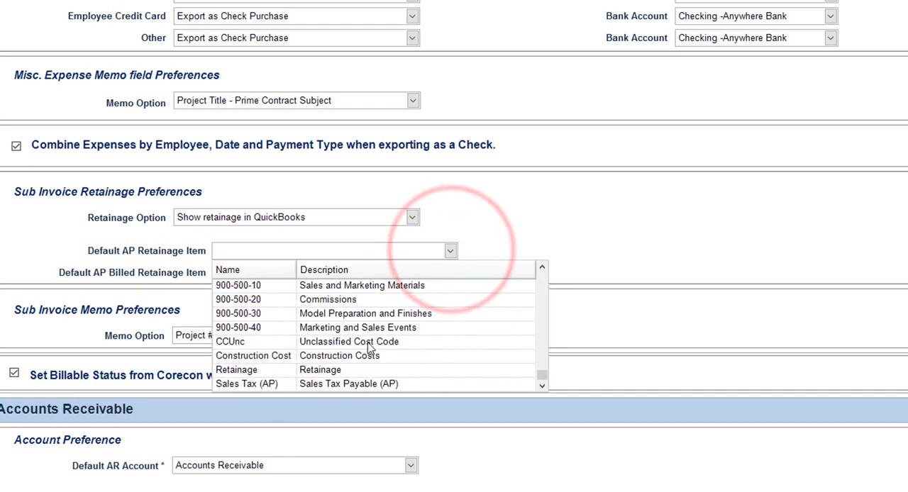
left_click(307, 372)
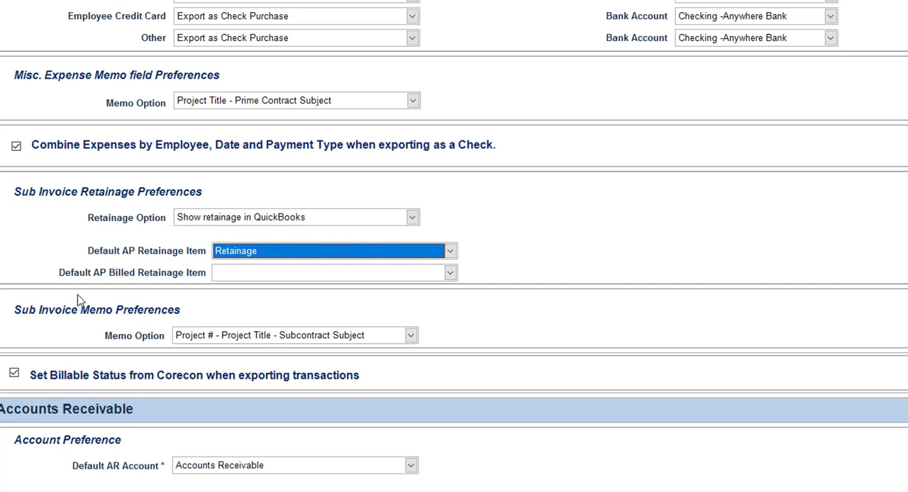
left_click(450, 273)
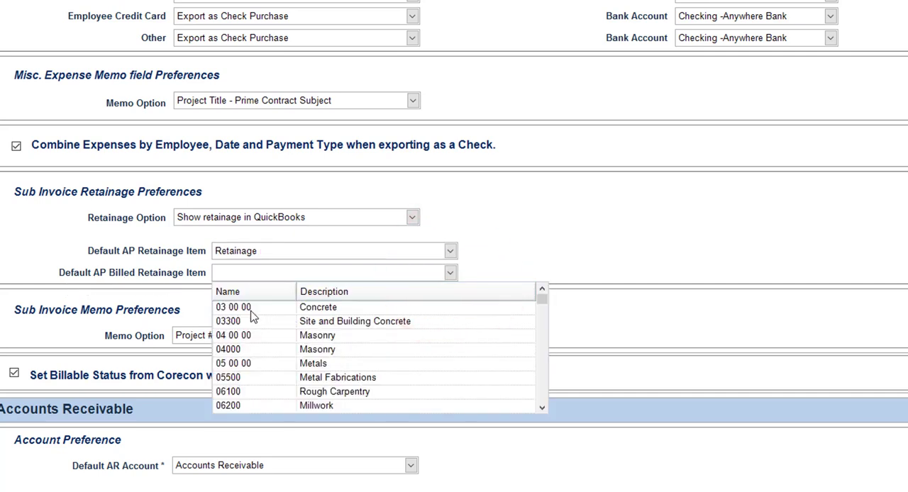
scroll(352, 331, "down", 3)
scroll(353, 330, "down", 5)
left_click(334, 392)
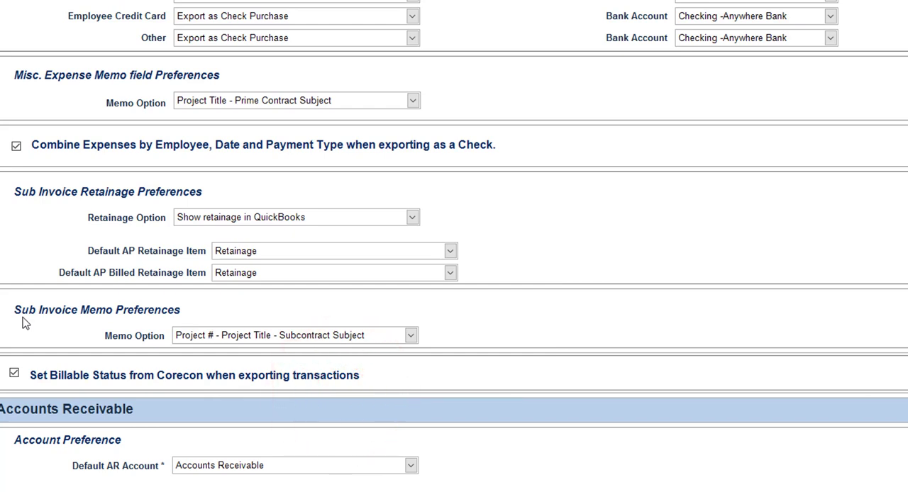
Review the Sub Invoice Memo Option choices, keeping Project # - Project Title - Subcontract Subject
left_click(410, 335)
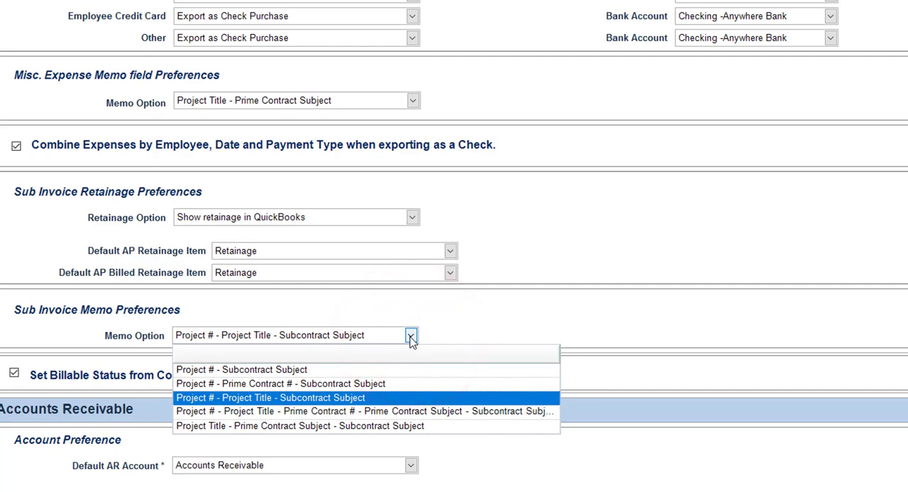
left_click(410, 335)
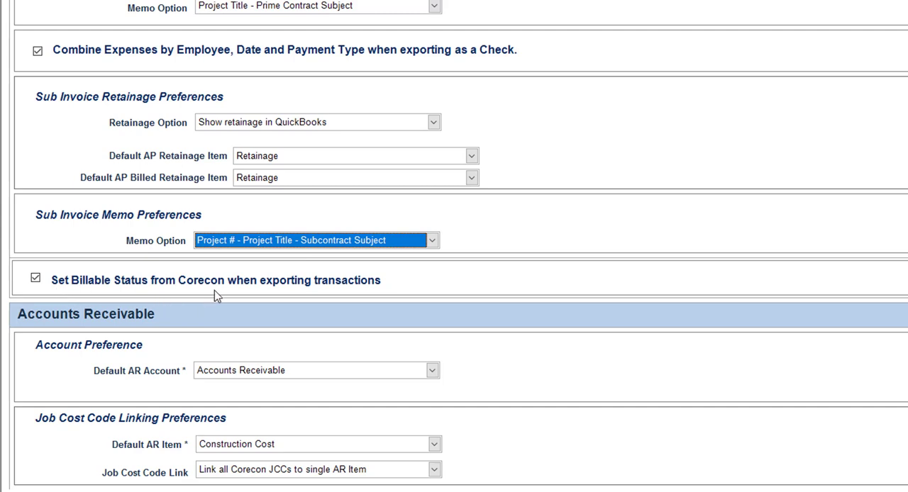
Select Accounts Receivable as the Default AR Account
scroll(214, 290, "down", 2)
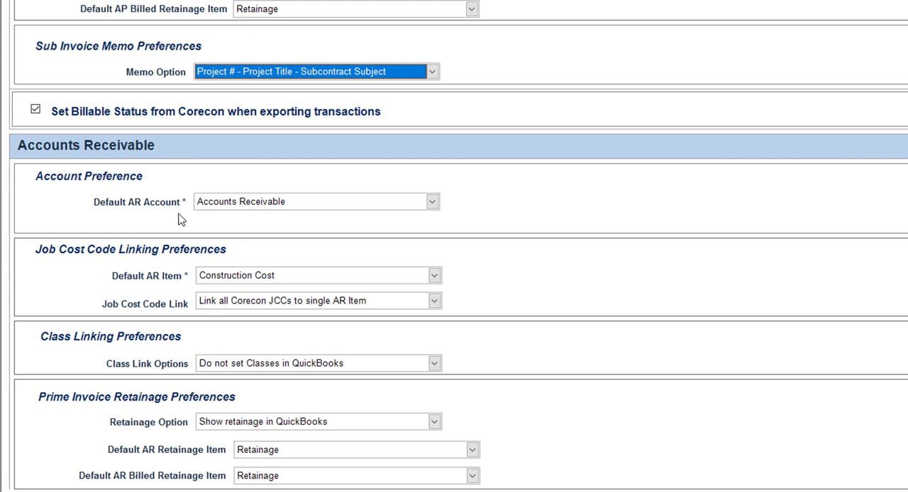
left_click(433, 204)
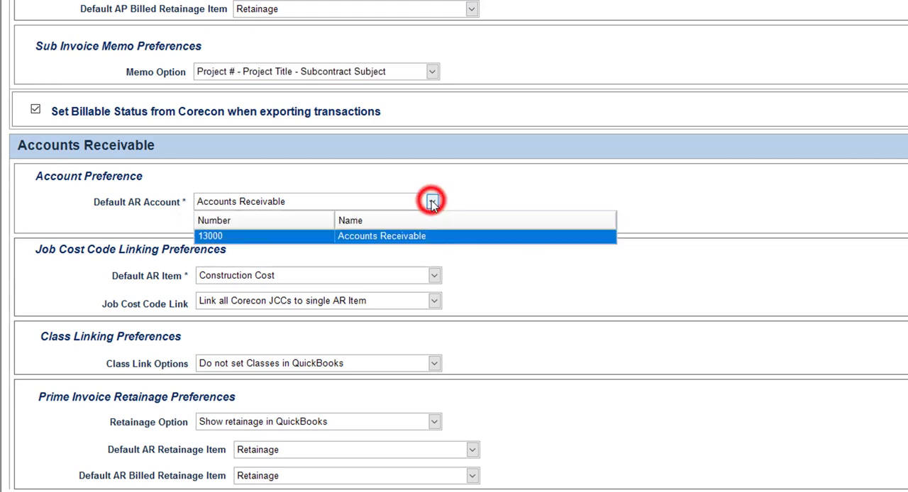
left_click(393, 239)
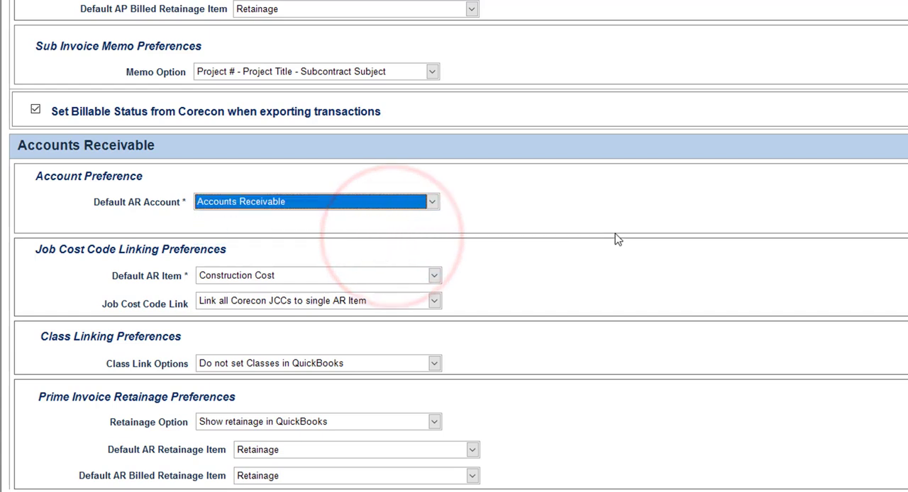
Set the Default AR Item to CCUnc and its Job Cost Code Link to Auto Link AR Item based on the Job Cost Code (exact match only)
scroll(616, 239, "down", 1)
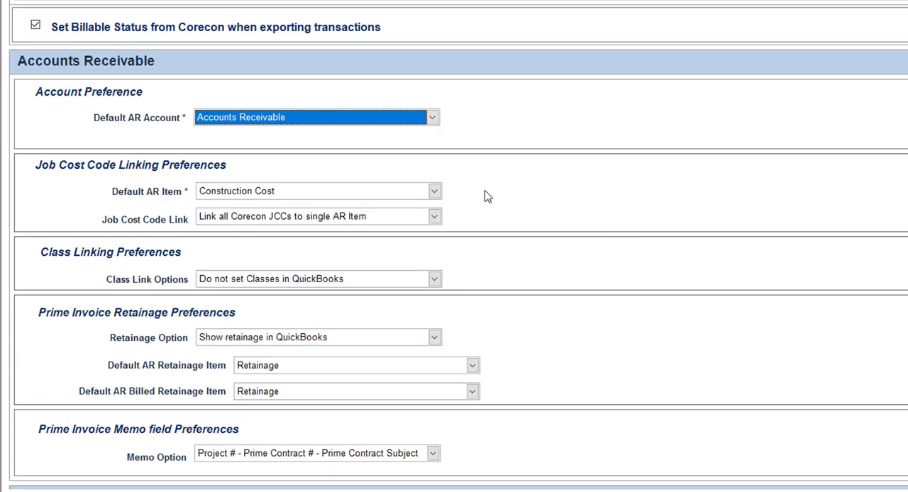
left_click(434, 192)
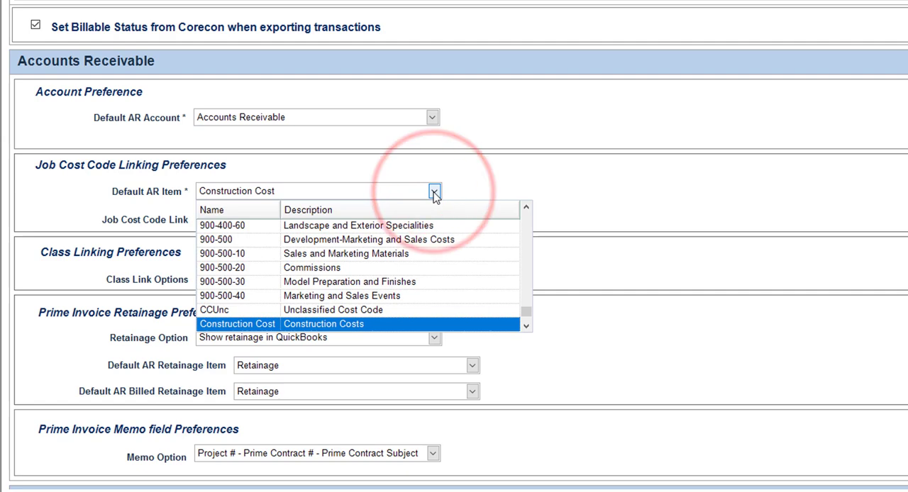
left_click(225, 312)
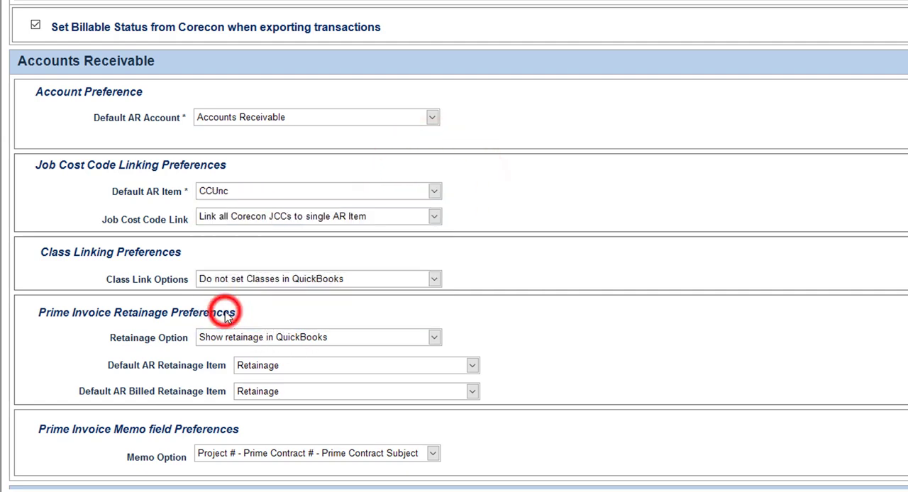
left_click(432, 217)
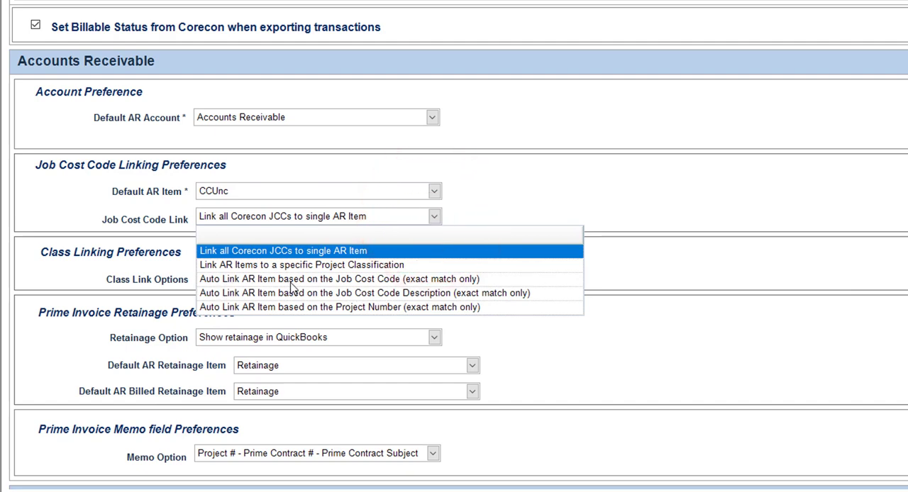
left_click(339, 282)
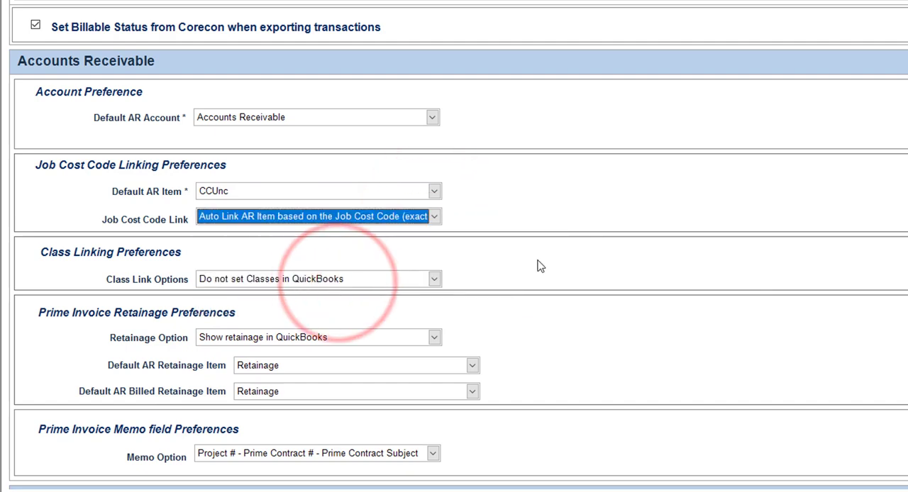
Review the Accounts Receivable Class Link Options, keeping Do not set Classes in QuickBooks
left_click(434, 283)
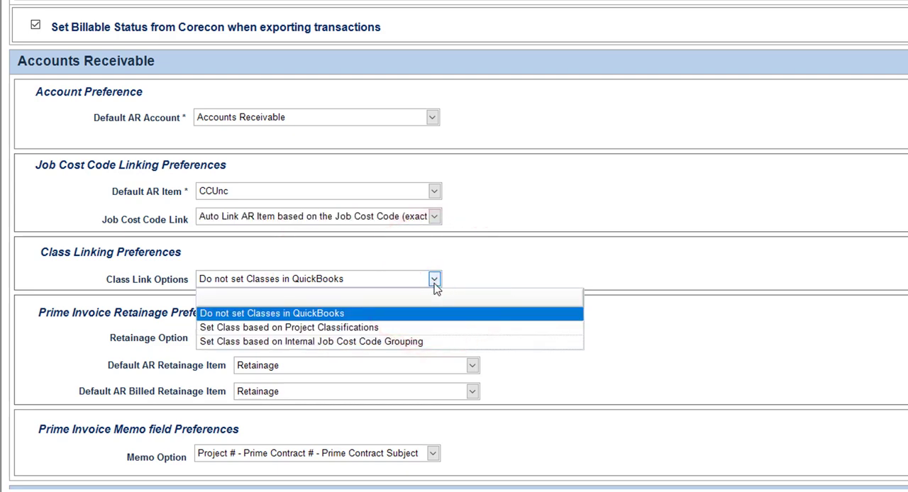
left_click(434, 282)
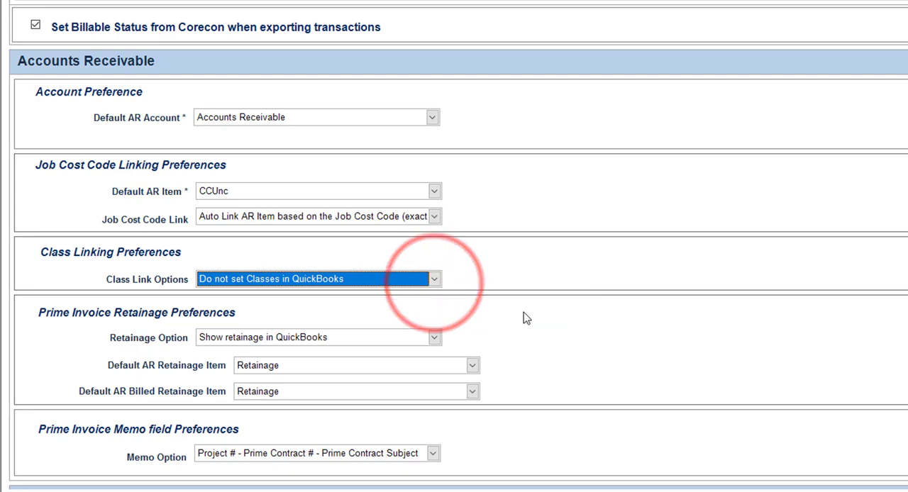
Switch the Prime Invoice Retainage Option to Do not show retainage and back to Show retainage in QuickBooks
scroll(523, 316, "down", 3)
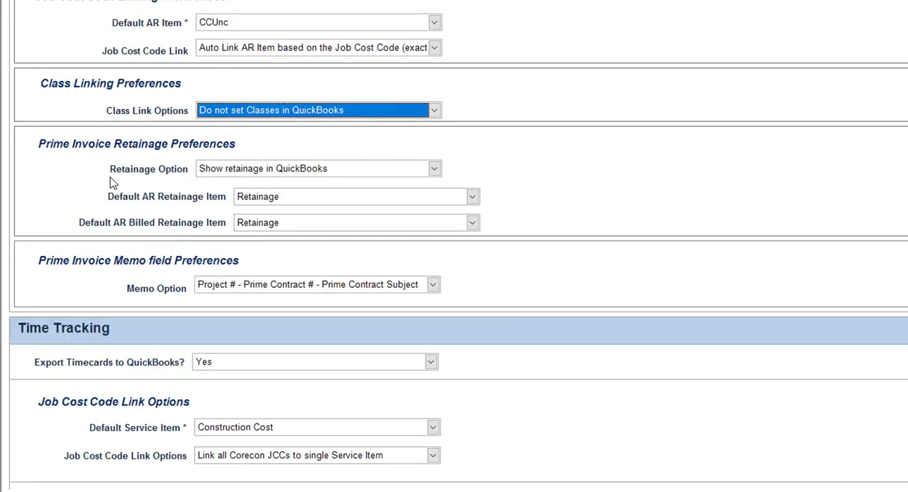
left_click(434, 169)
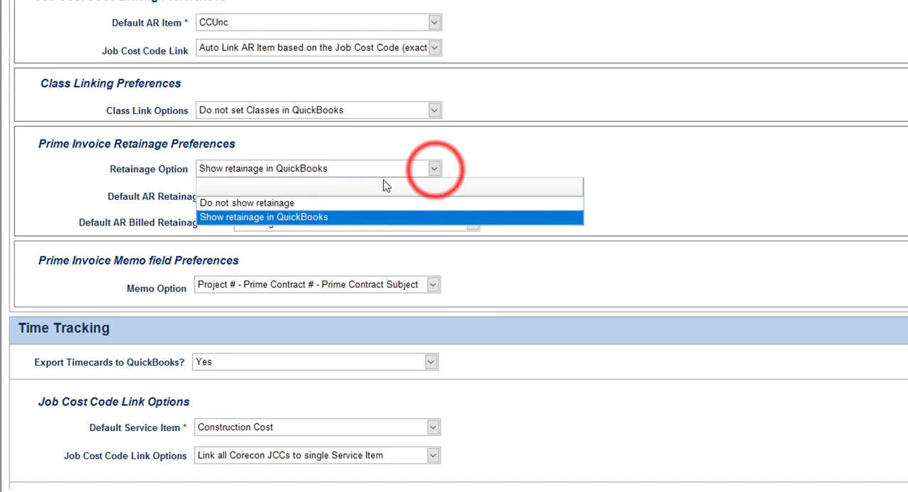
left_click(245, 203)
left_click(434, 170)
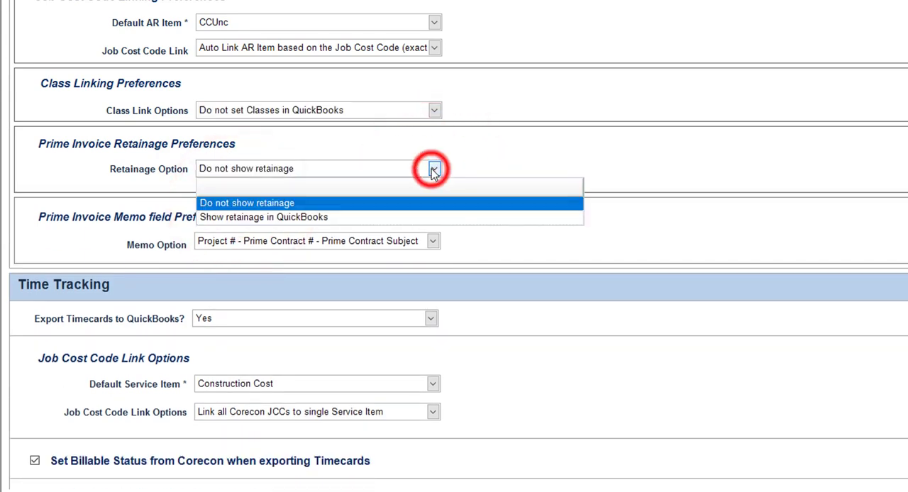
left_click(270, 218)
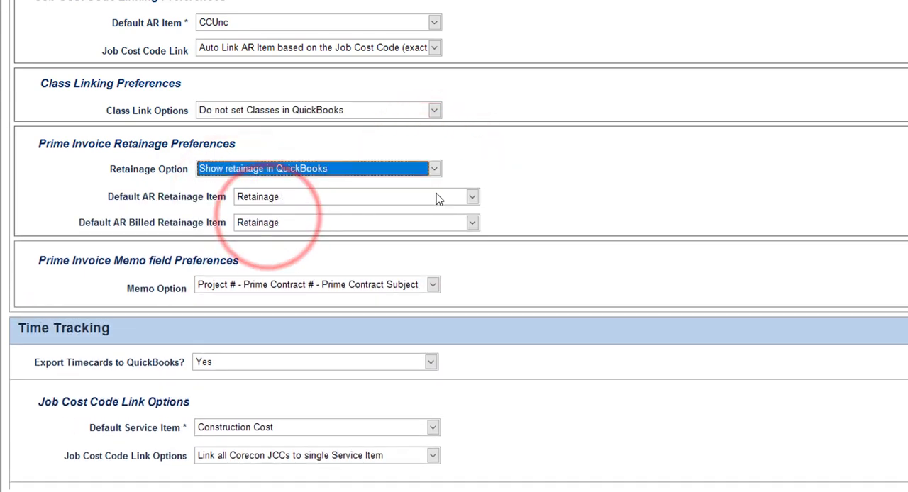
Review the Default AR Retainage Item and Prime Invoice Memo Option choices, keeping Retainage and Project # - Prime Contract # - Prime Contract Subject
left_click(471, 198)
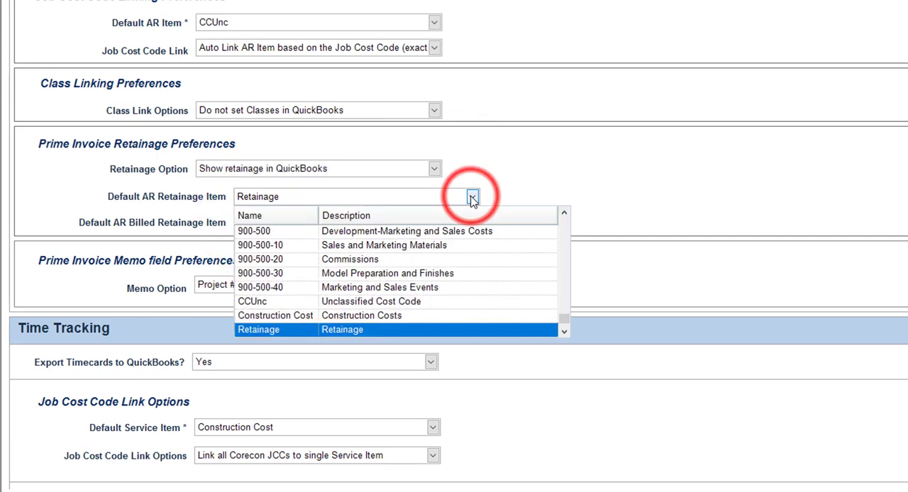
left_click(471, 198)
scroll(537, 219, "down", 2)
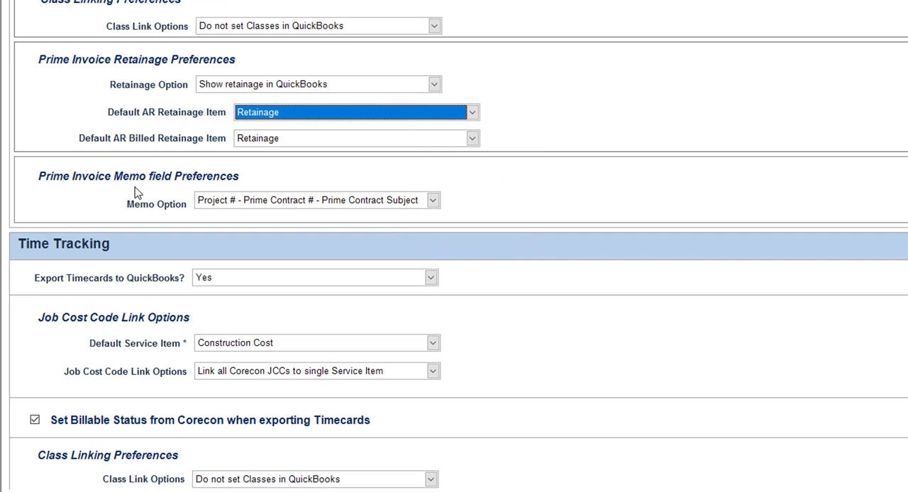
left_click(433, 201)
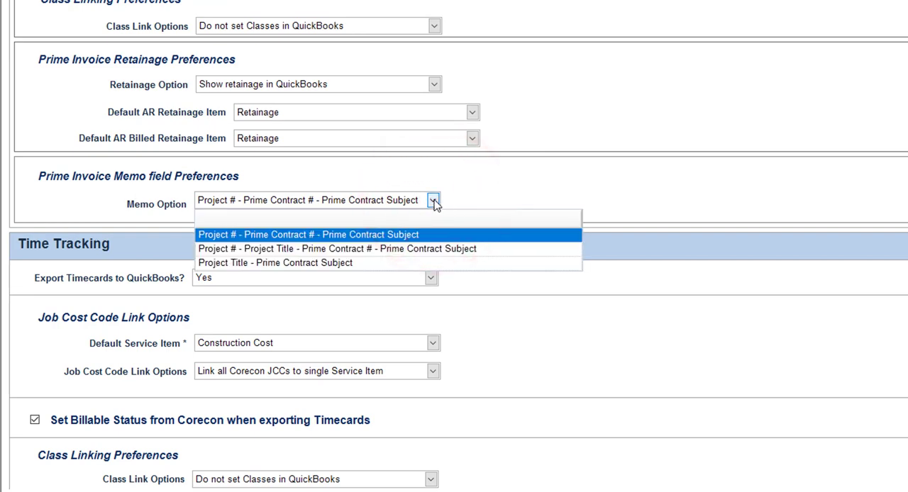
left_click(492, 184)
Review the Export Timecards to QuickBooks choices under Time Tracking, keeping Yes
scroll(575, 335, "down", 1)
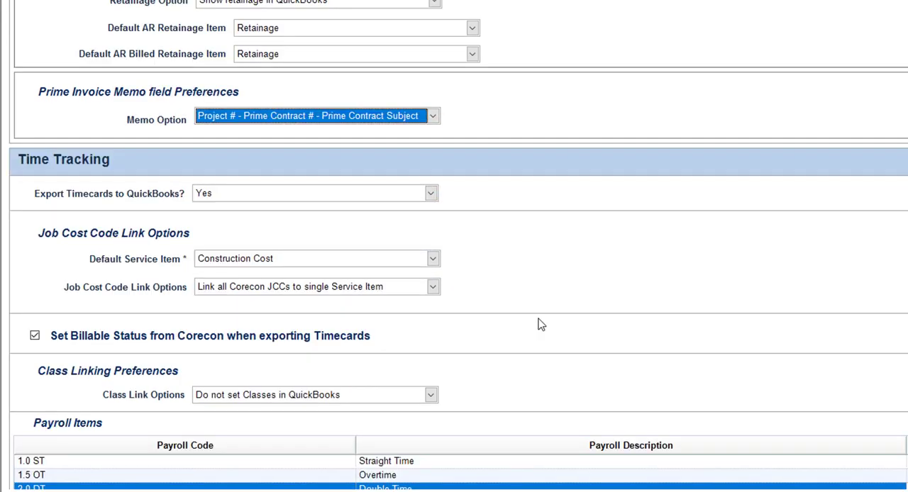
left_click(430, 195)
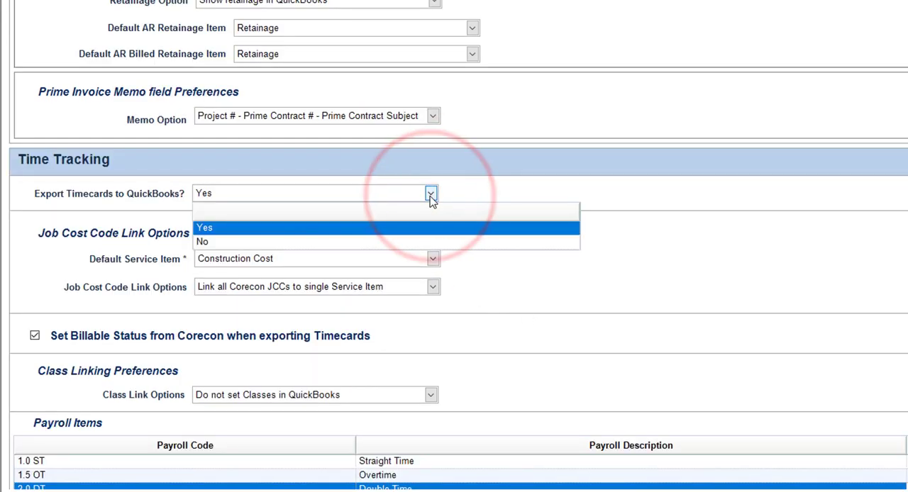
left_click(431, 196)
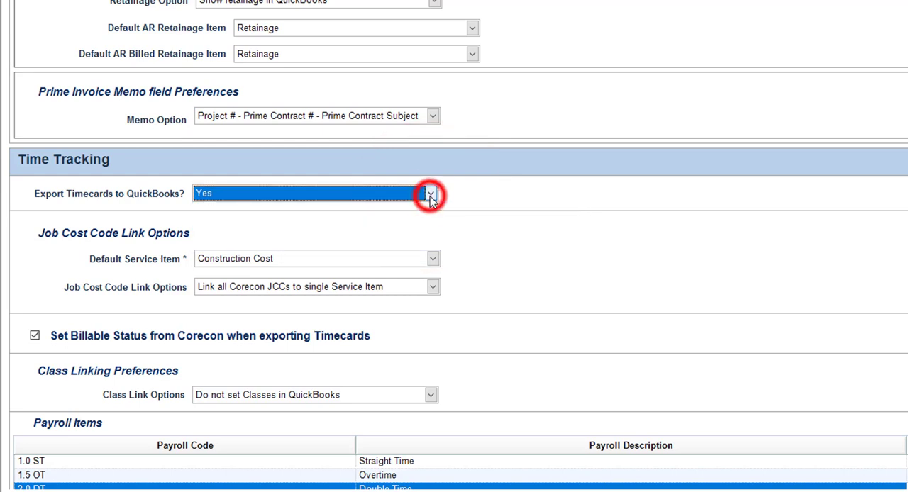
Set the Default Service Item to CCUnc and its Job Cost Code Link to Auto Link Service Item based on the Job Cost Code (exact match only)
scroll(403, 209, "down", 1)
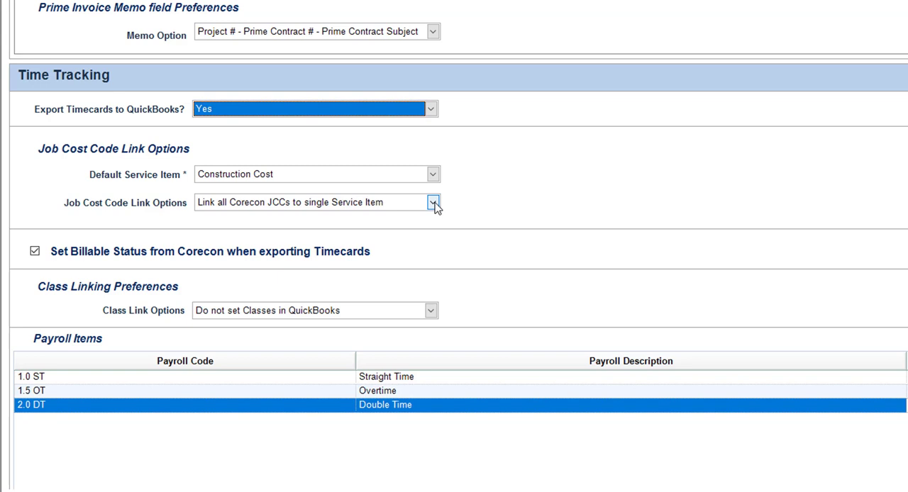
left_click(432, 174)
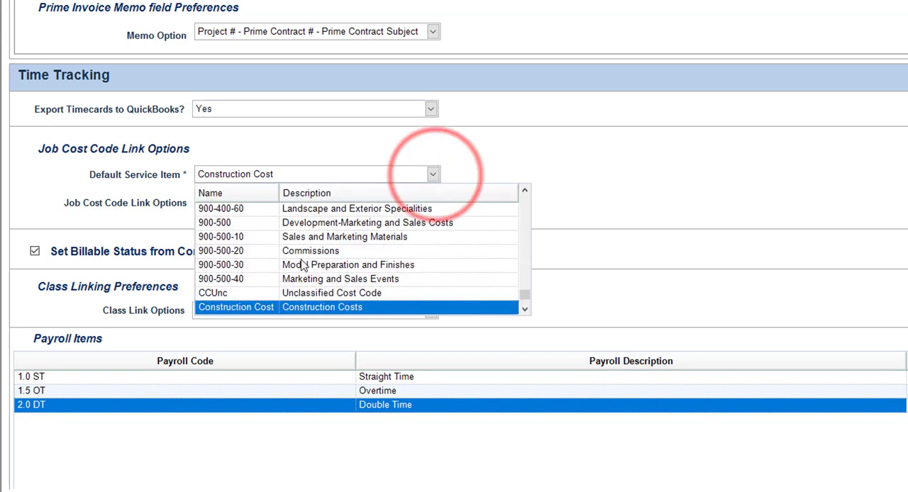
left_click(217, 293)
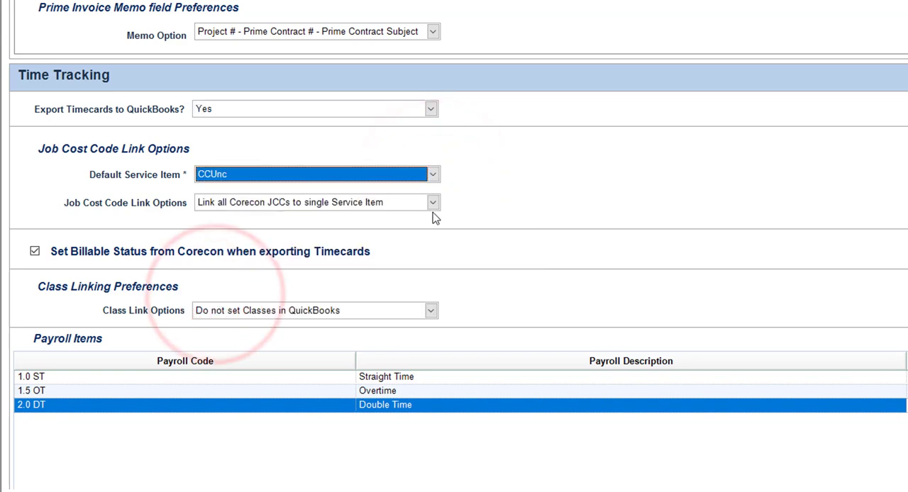
left_click(433, 203)
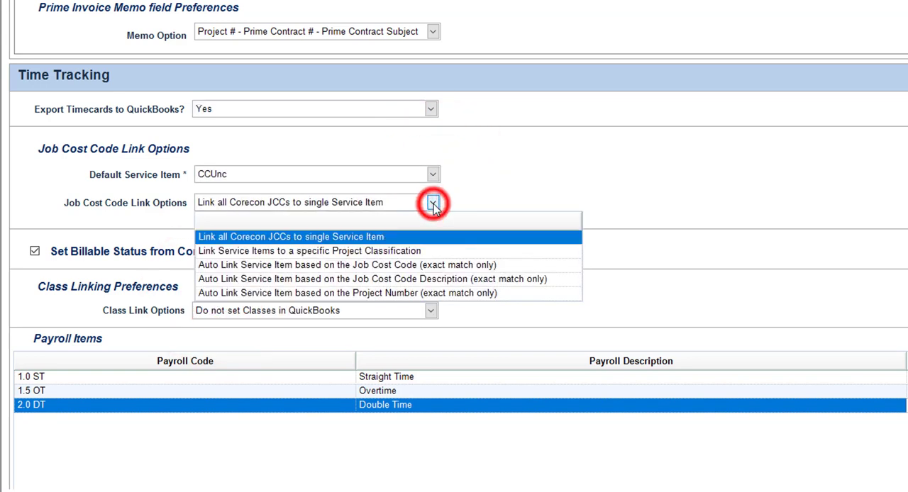
left_click(234, 266)
Review the Time Tracking Class Link Options, keeping Do not set Classes in QuickBooks
scroll(511, 239, "down", 2)
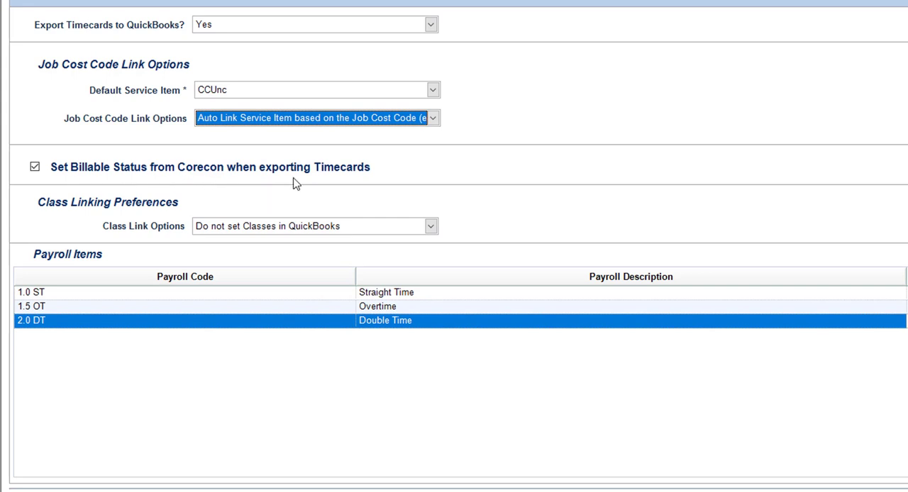
left_click(431, 226)
left_click(432, 226)
Map the Straight Time payroll code to QB Payroll Item 1.0 ST and select the Overtime row's QB Payroll Item
scroll(431, 226, "down", 3)
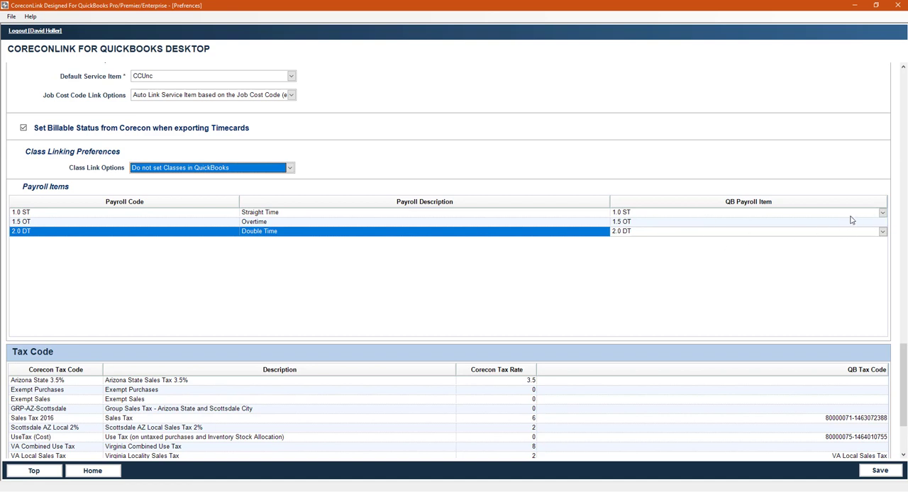
left_click(883, 214)
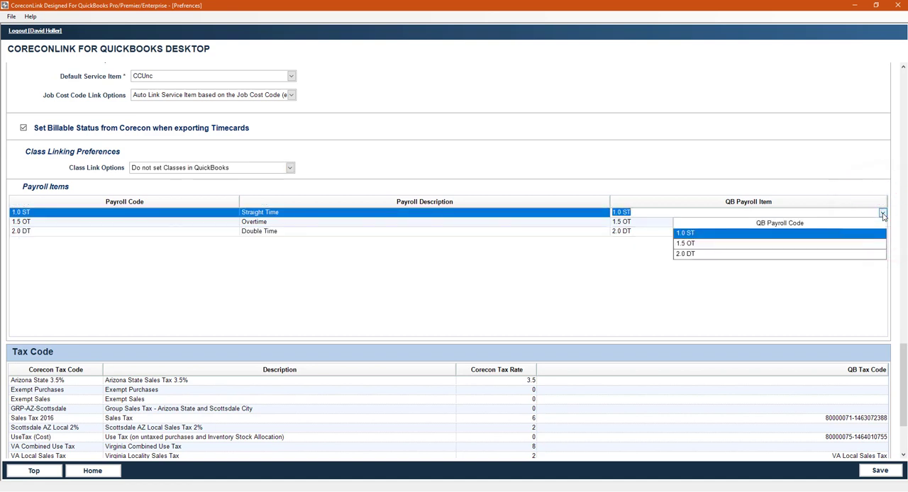
left_click(702, 236)
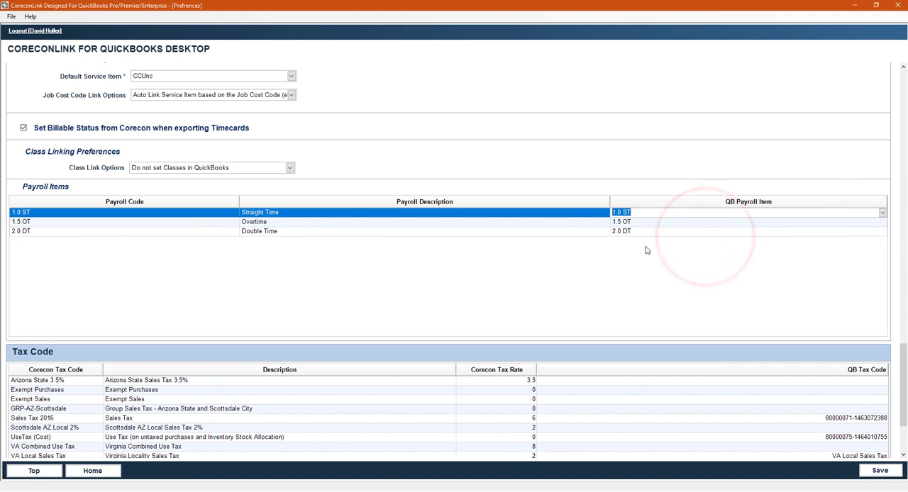
left_click(630, 271)
left_click(670, 222)
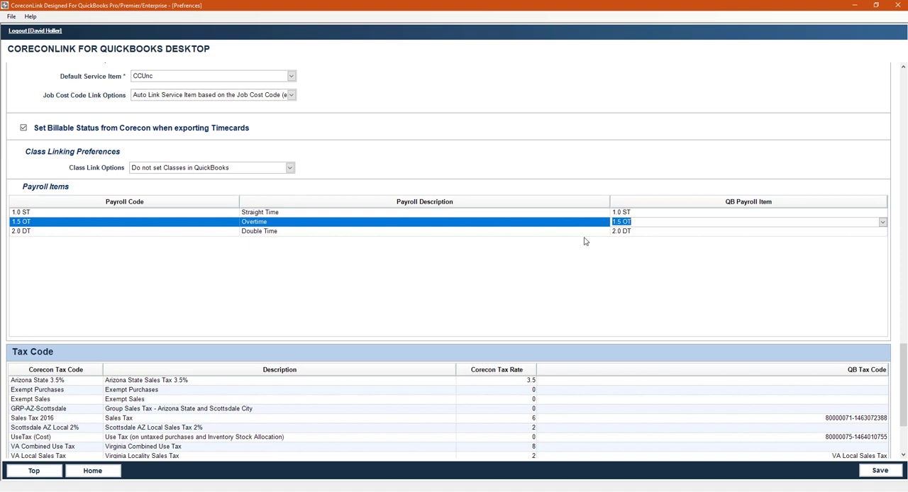
Map the Overtime payroll code to QB Payroll Item 1.5 OT and the Double Time code to 2.0 DT
left_click(882, 223)
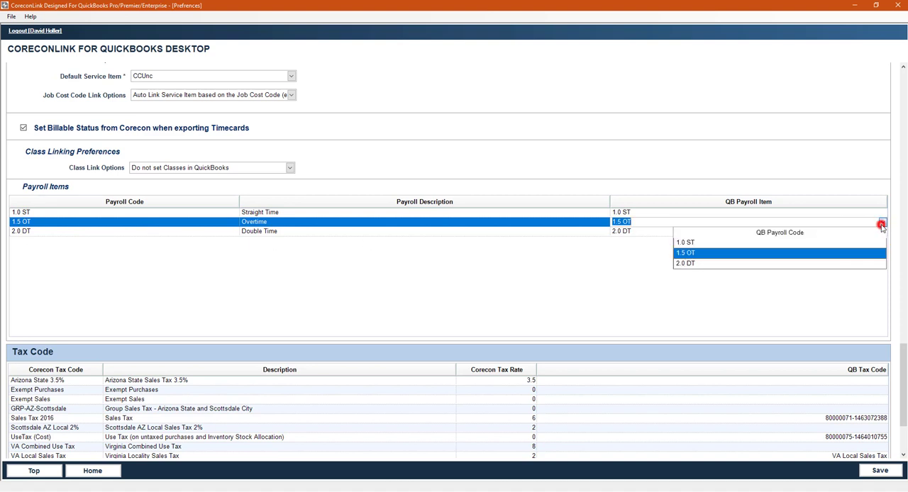
left_click(718, 249)
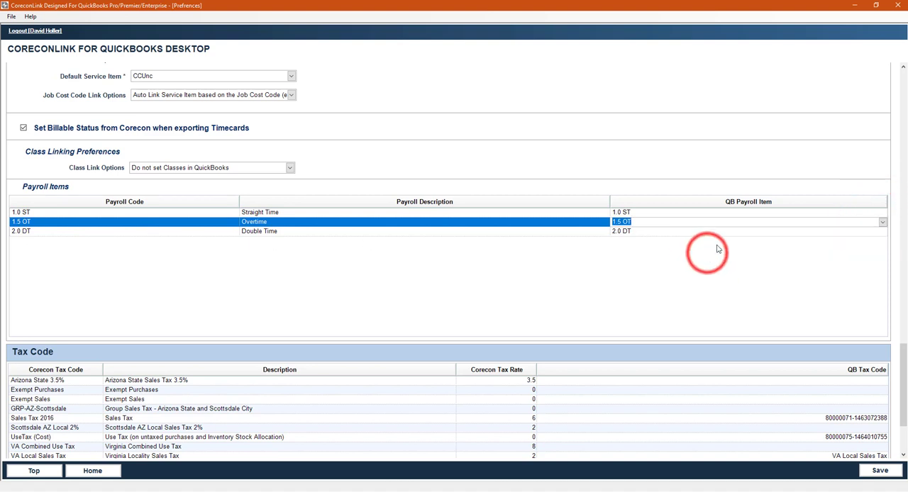
left_click(882, 232)
left_click(882, 232)
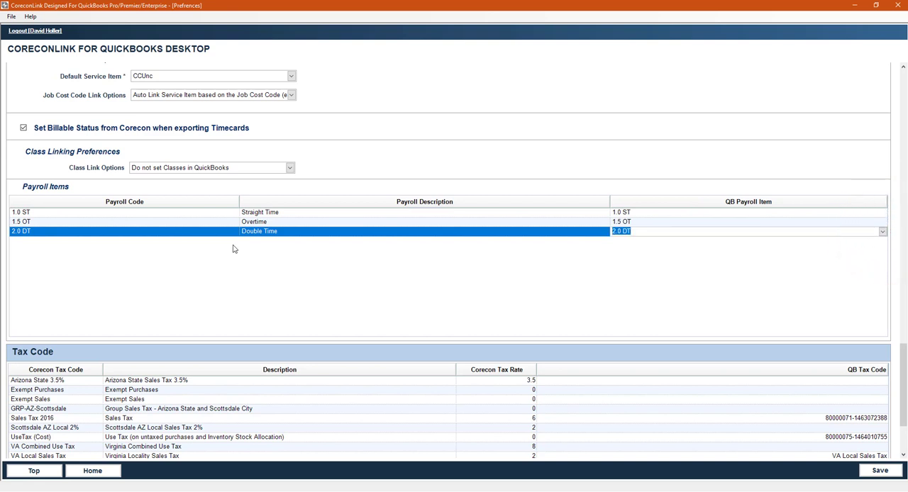
left_click(882, 232)
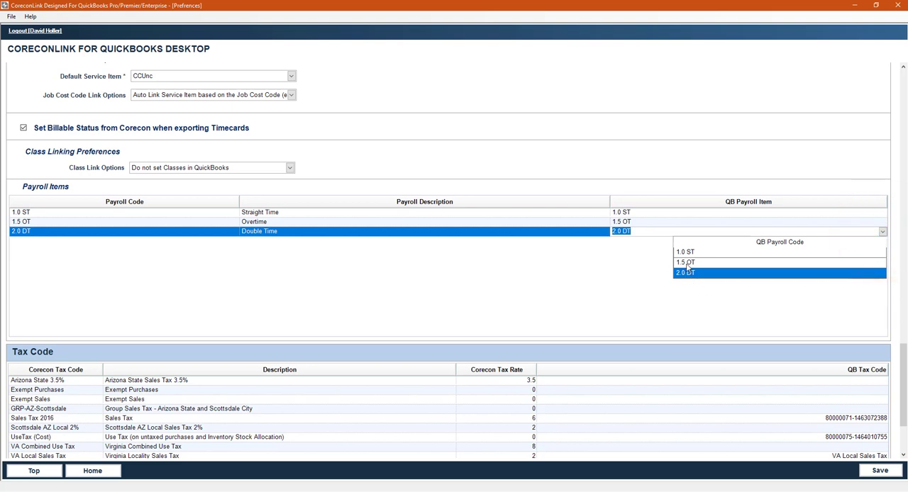
left_click(636, 254)
Review the QB Tax Code mapping for the Arizona State 3.5% tax code in the Tax Code section
scroll(634, 255, "down", 3)
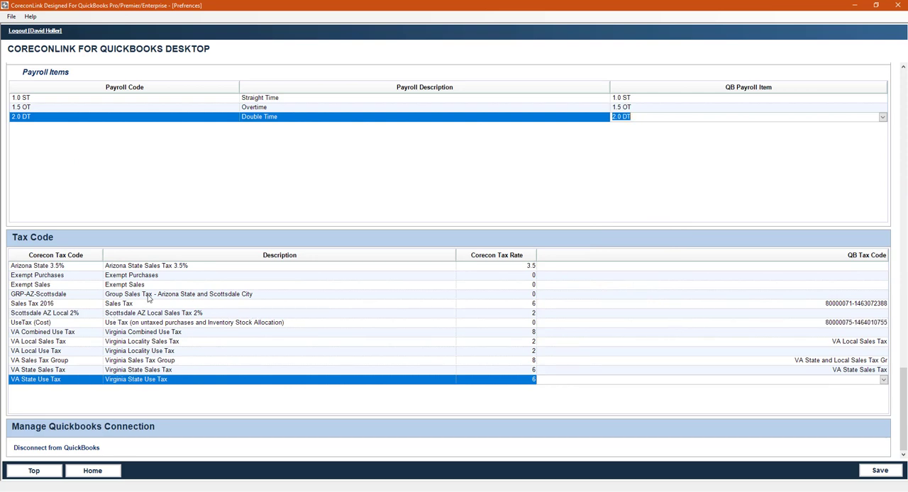
left_click(883, 267)
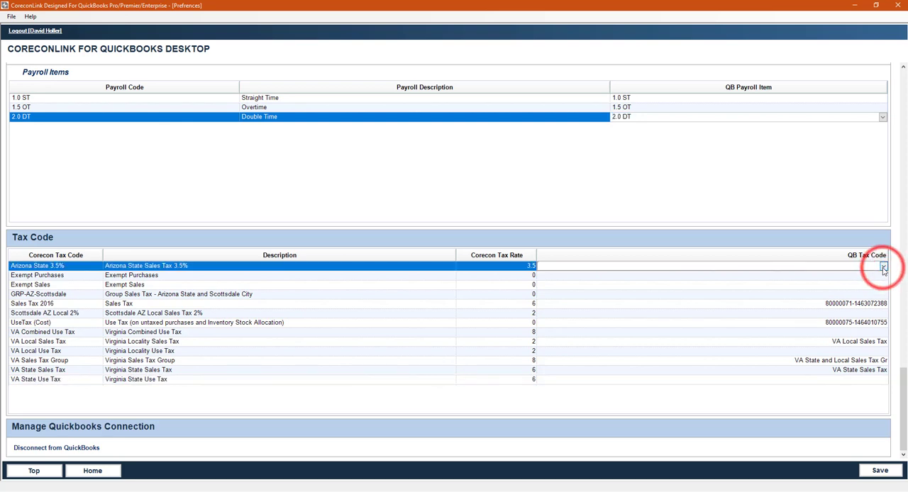
left_click(883, 267)
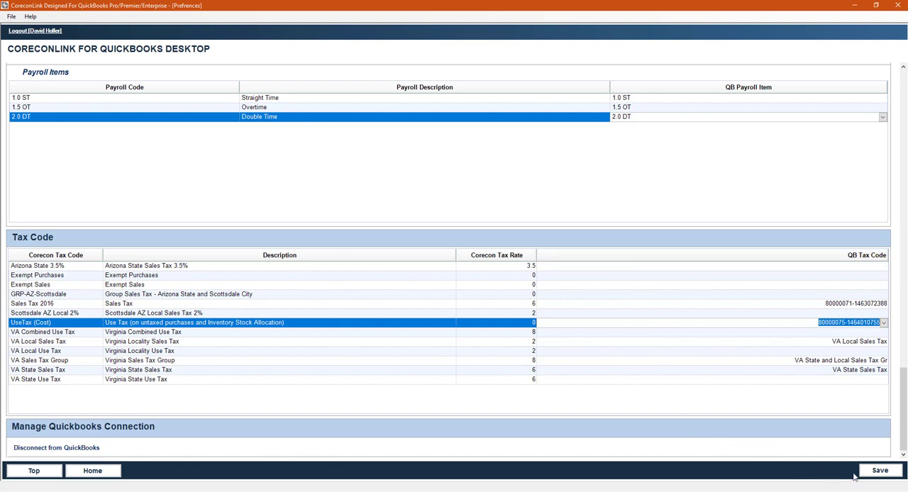
Save the sync preferences, confirm the save and return to the home screen
left_click(880, 471)
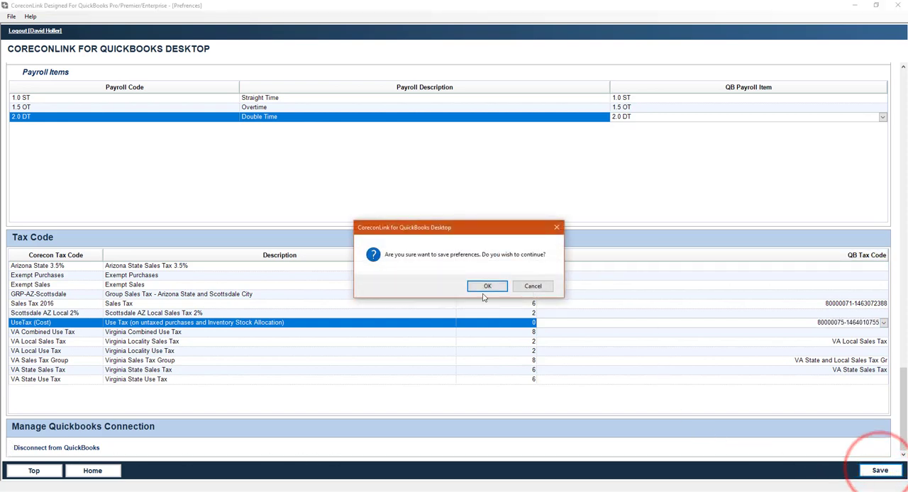
left_click(483, 286)
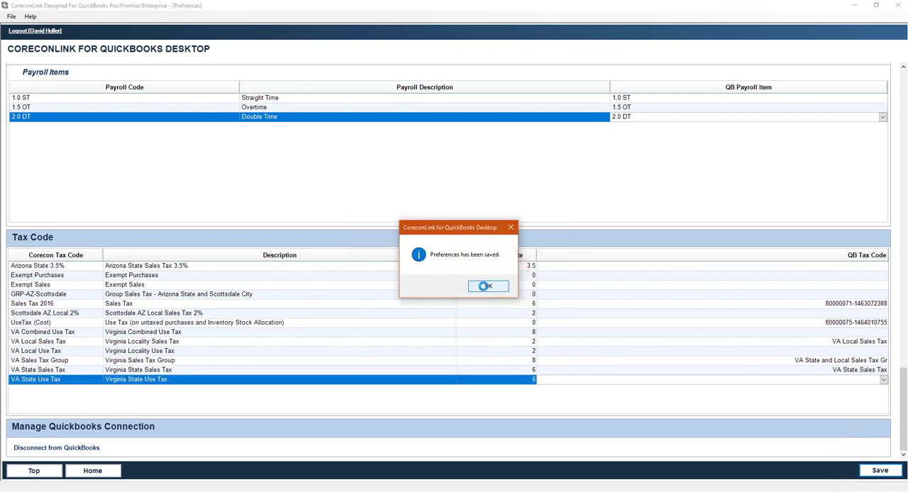
left_click(484, 285)
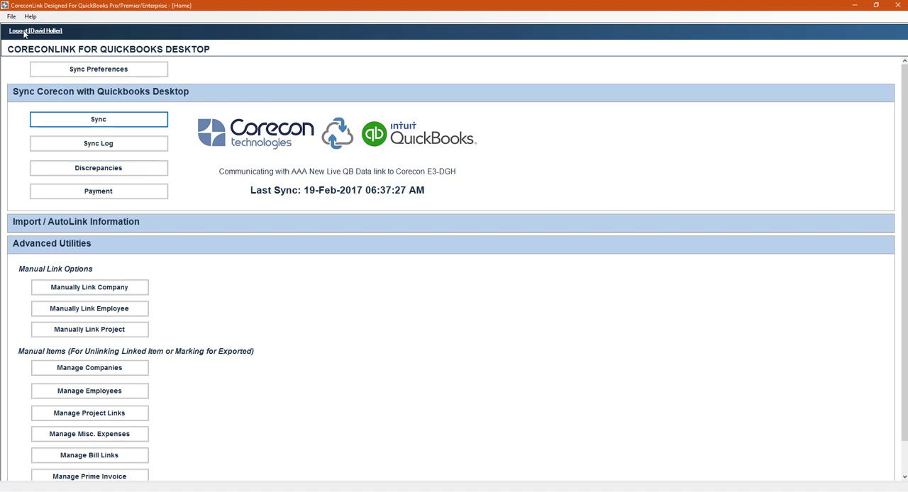
Switch to the browser's CoreconLink for QuickBooks Help System and review the Sync Preferences topics, from Contact Management to Tax Codes
left_click(547, 489)
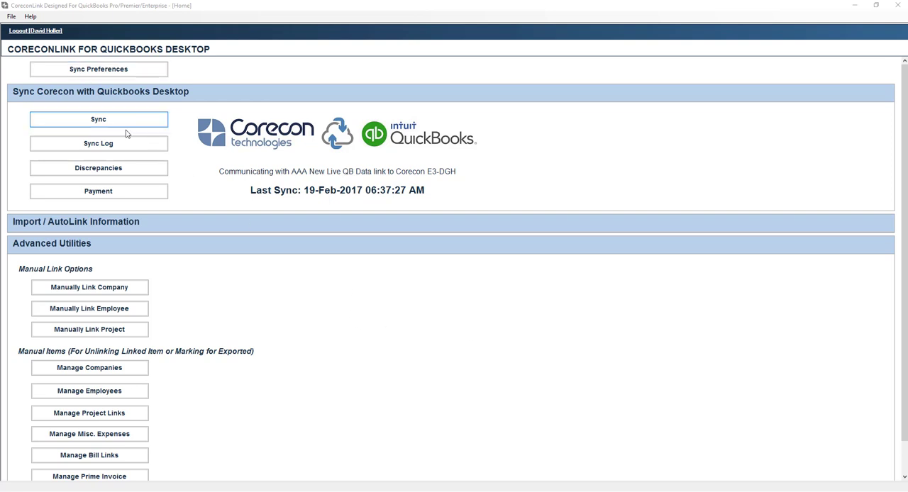
left_click(43, 31)
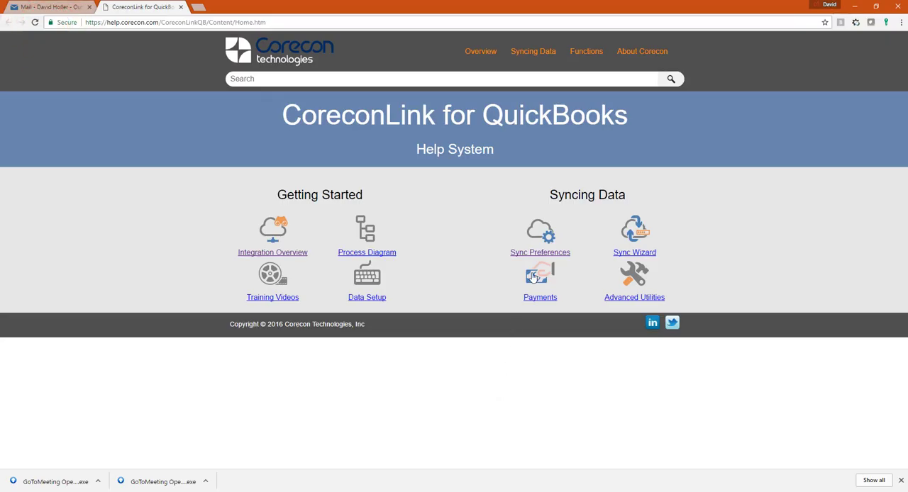
left_click(539, 253)
scroll(558, 359, "down", 1)
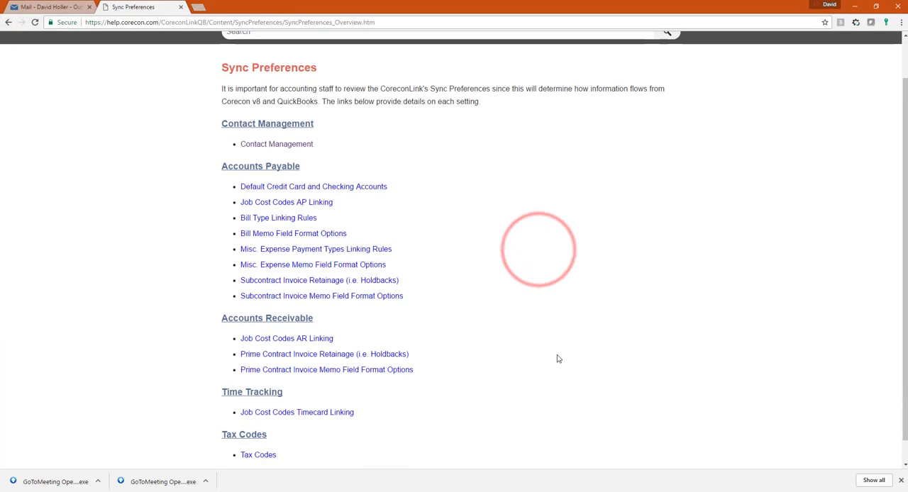
scroll(557, 359, "down", 1)
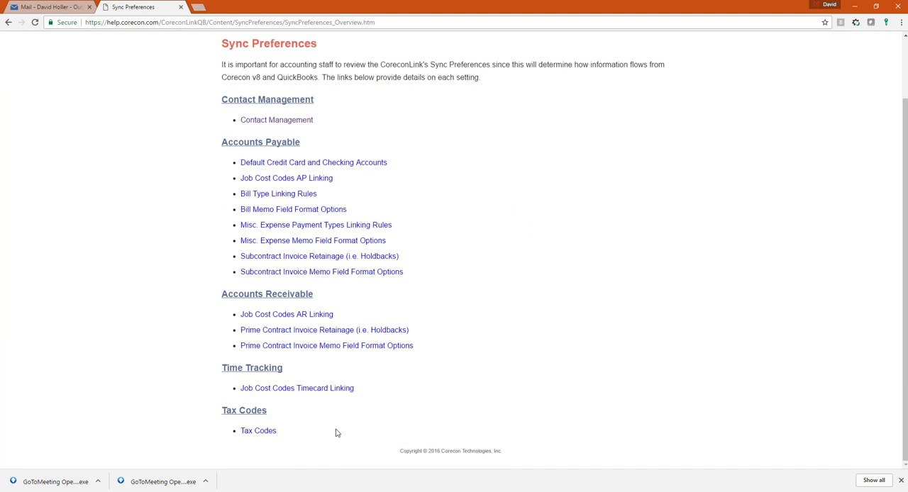
key("alt+Tab")
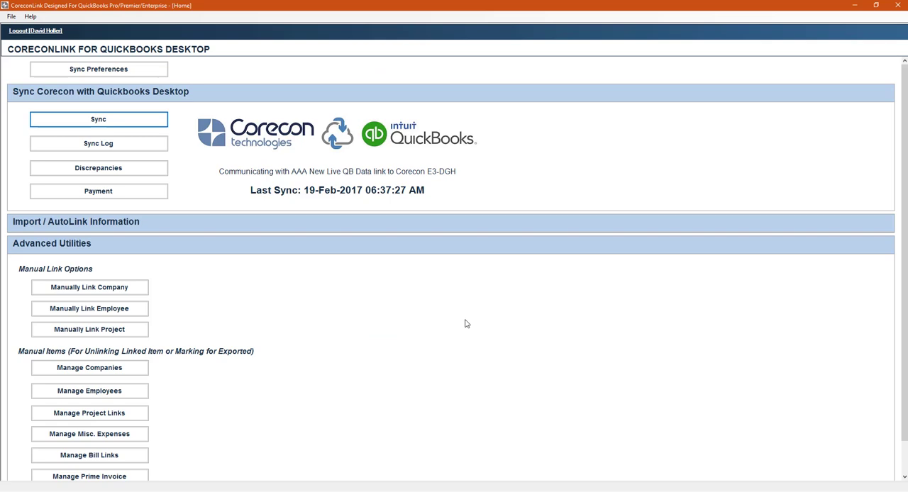
From Corecon V8's online help, open the CoreconLink for QuickBooks Pro, Premier, Enterprise overview and its linked CoreconLink for QuickBooks Help System
left_click(341, 462)
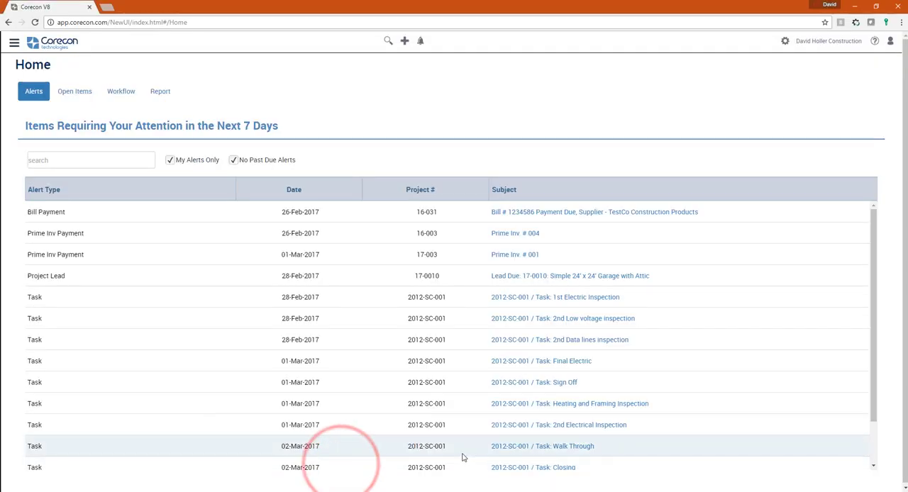
left_click(875, 42)
mouse_move(572, 62)
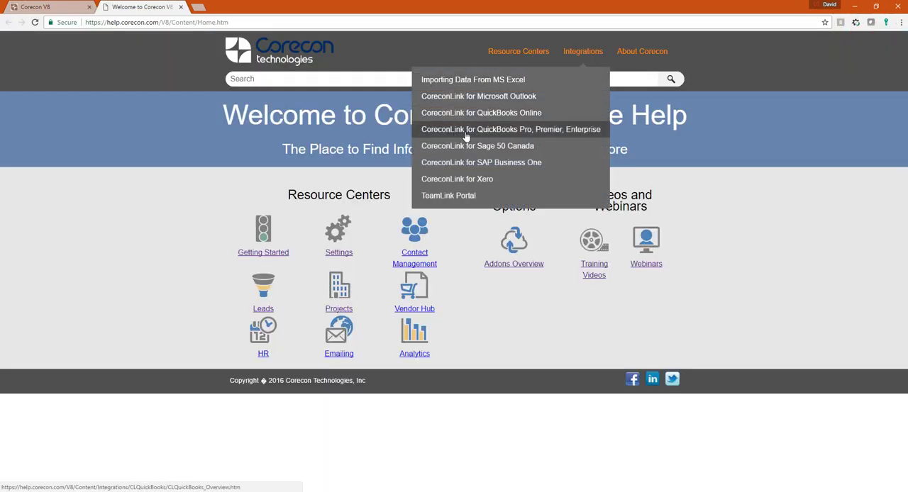
left_click(575, 131)
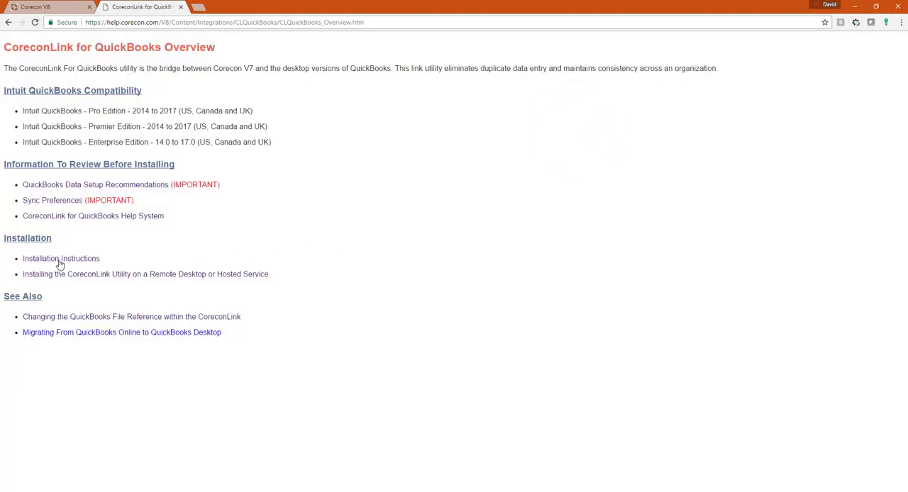
left_click(61, 216)
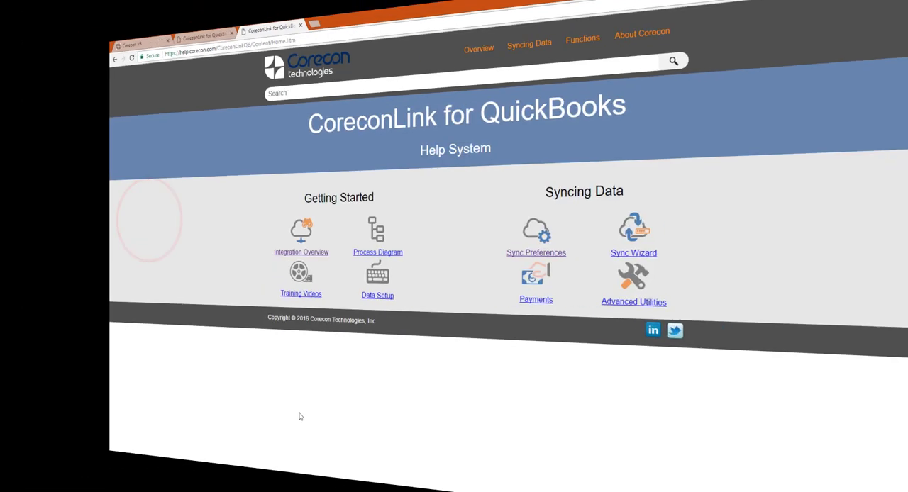